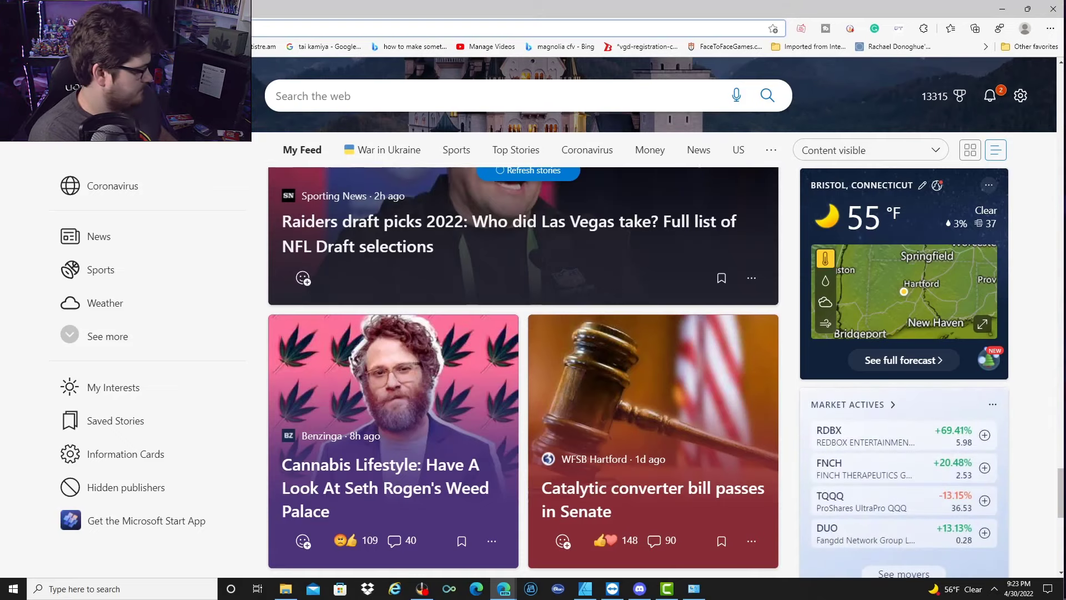
- Open DigimonCard.dev's Deck Builder and filter the cards to the ST10 starter deck
{"action": "type", "text": "digimoncardev"}
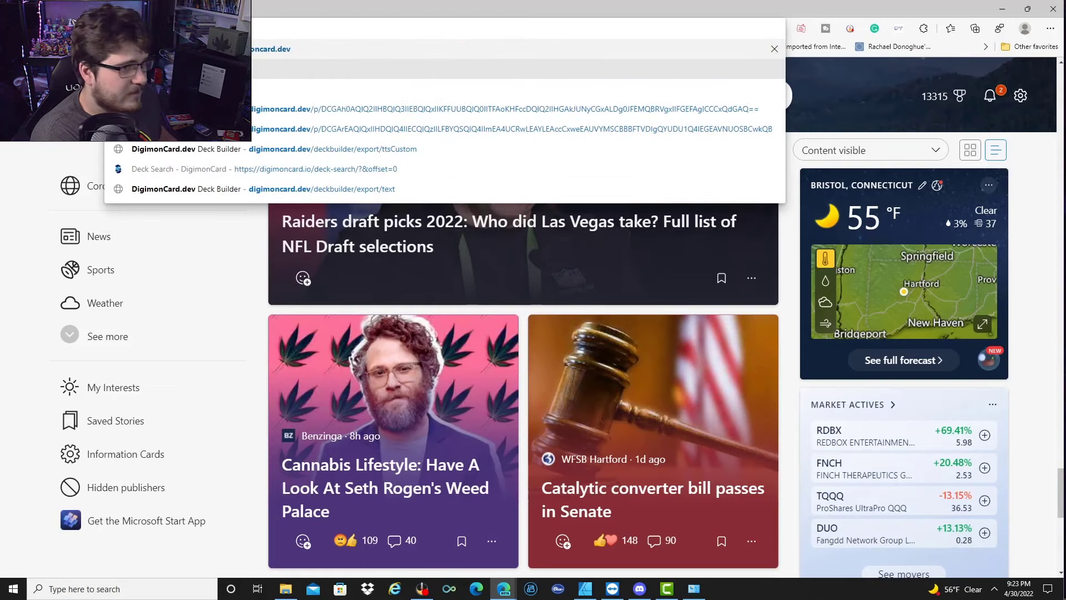
{"action": "key", "text": "Return"}
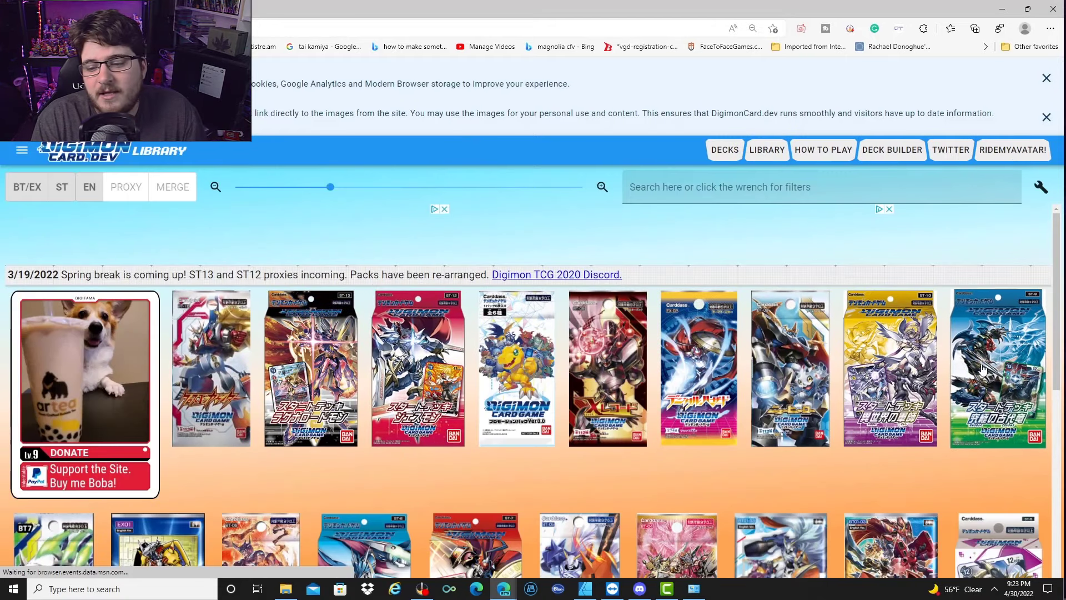
{"action": "left_click", "coordinate": [891, 145]}
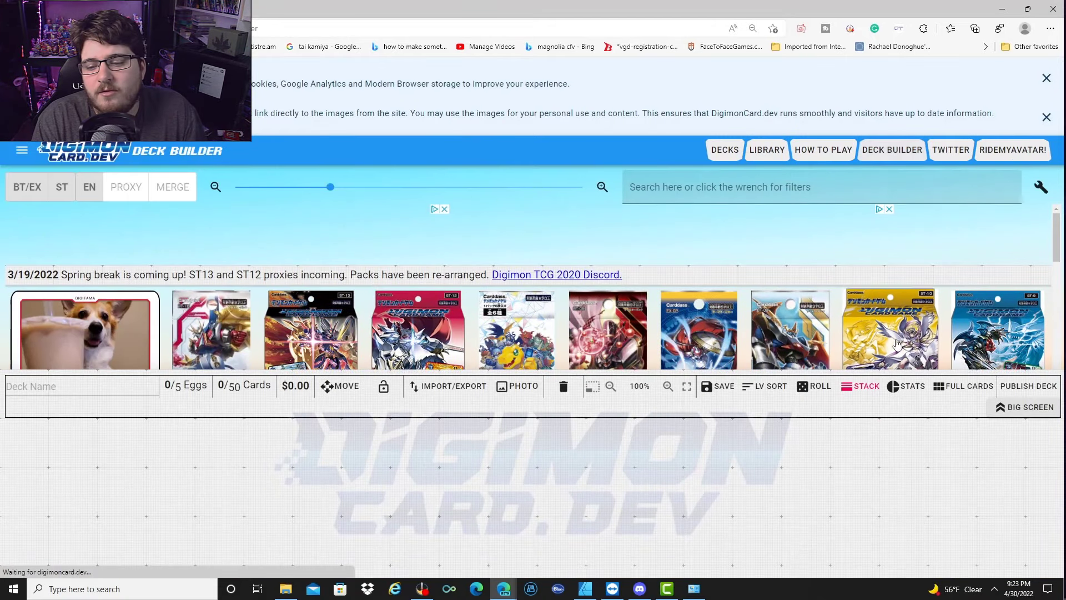
{"action": "left_click", "coordinate": [896, 332]}
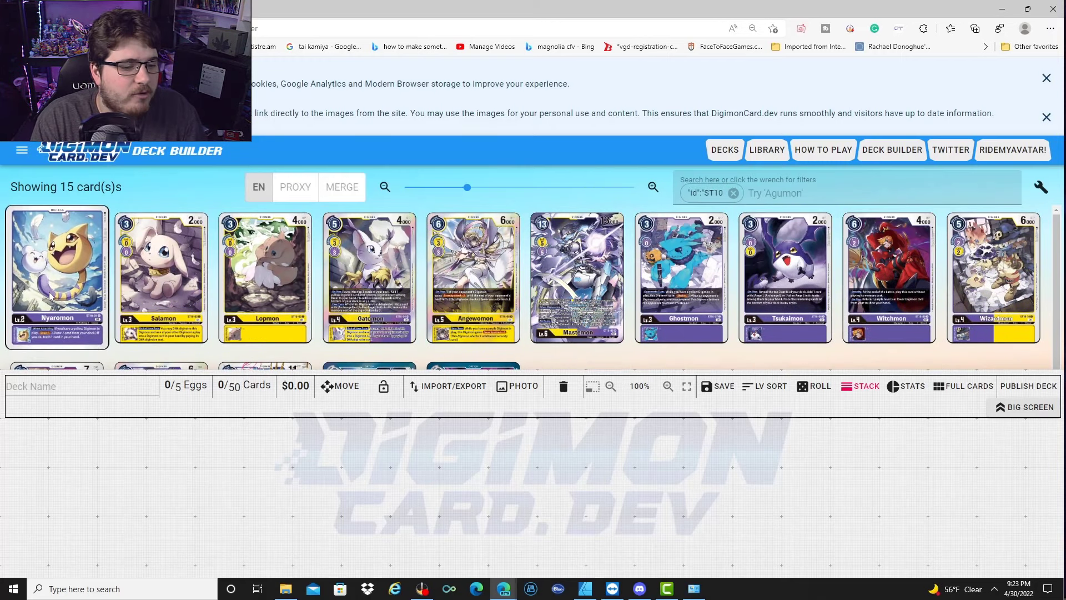
- Add four copies each of Nyaromon, Salamon, Gatomon, Angewomon and Mastemon
{"action": "left_click", "coordinate": [60, 294]}
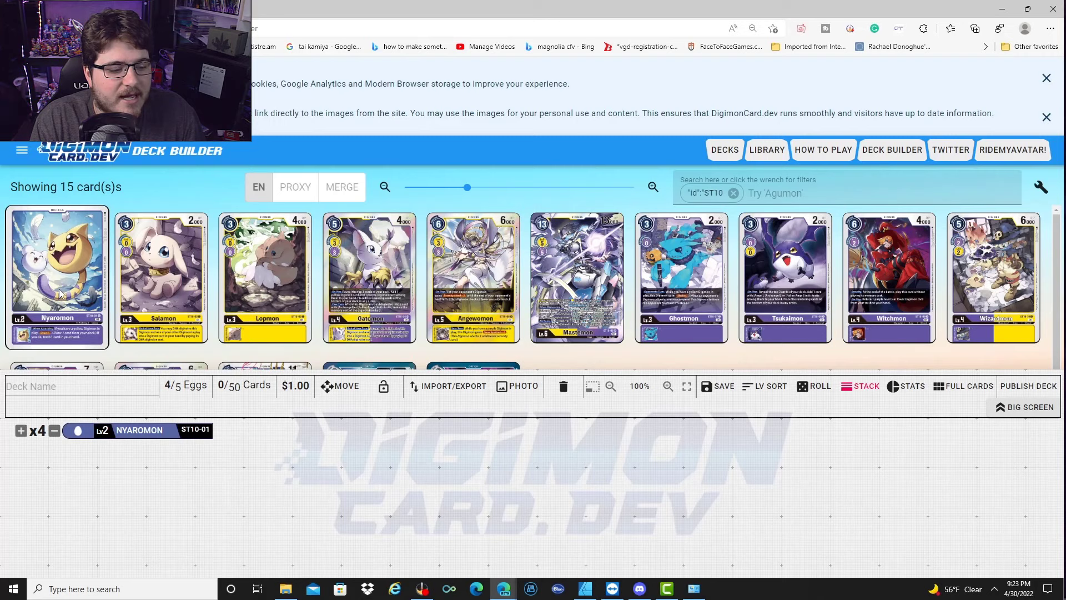
{"action": "left_click", "coordinate": [192, 293]}
{"action": "left_click", "coordinate": [192, 293]}
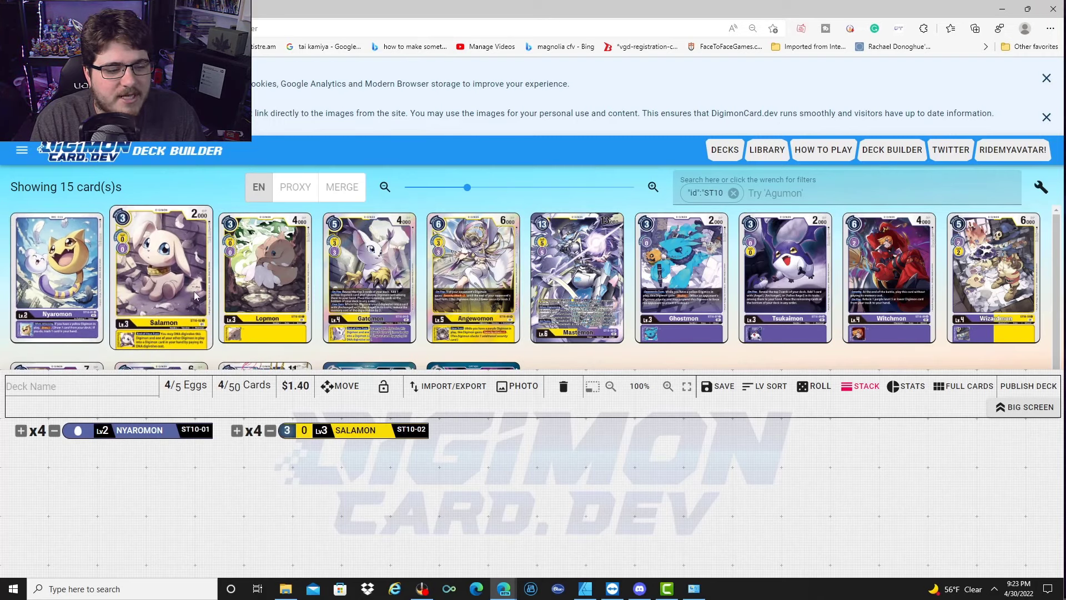
{"action": "left_click", "coordinate": [386, 314]}
{"action": "left_click", "coordinate": [386, 314]}
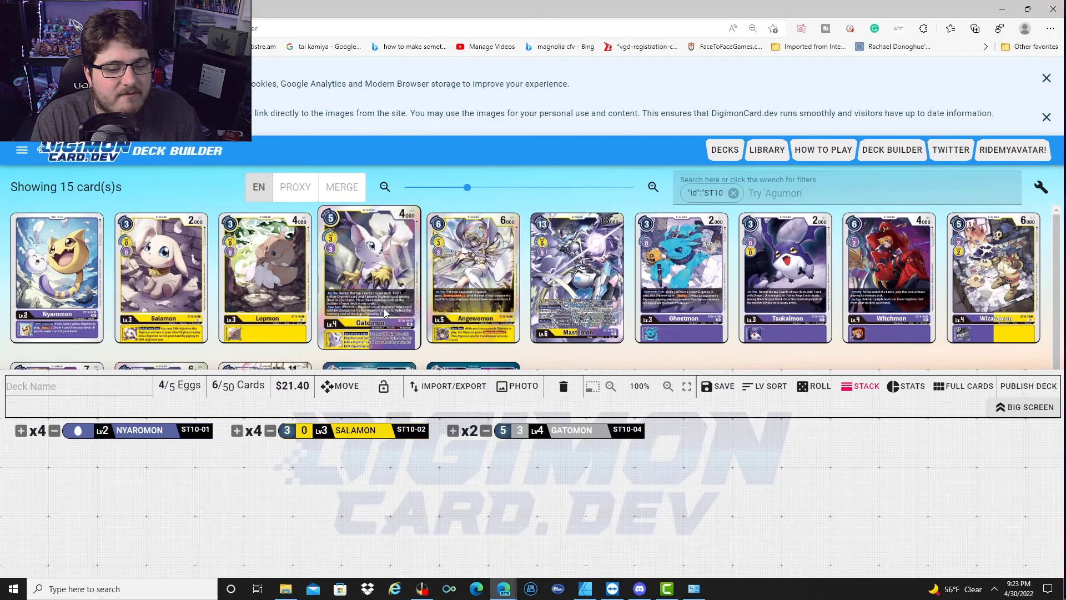
{"action": "left_click", "coordinate": [488, 309]}
{"action": "left_click", "coordinate": [488, 308]}
{"action": "left_click", "coordinate": [487, 308]}
{"action": "left_click", "coordinate": [487, 308]}
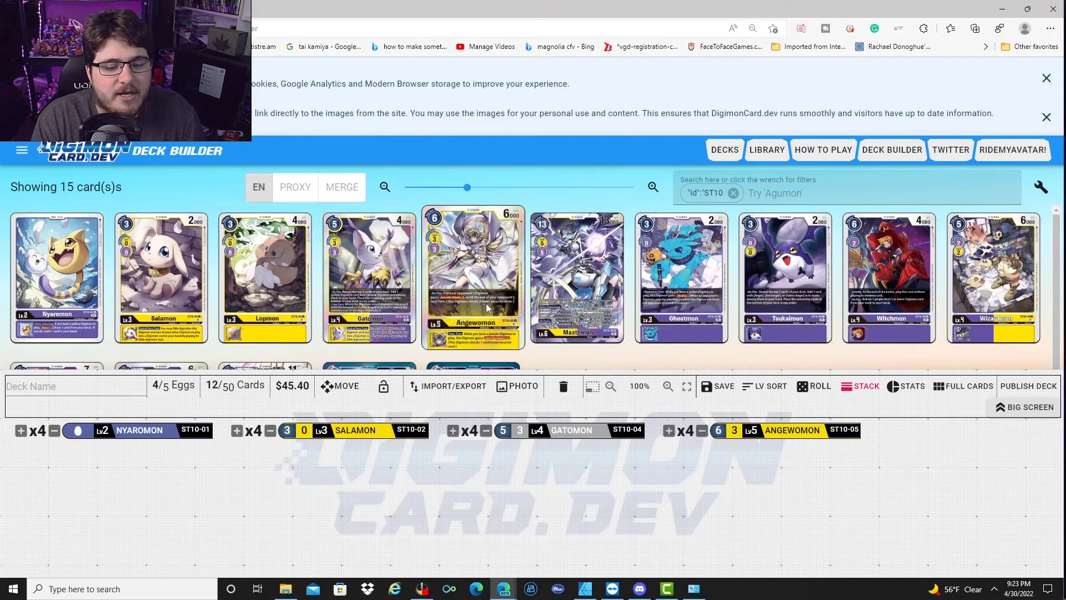
{"action": "left_click", "coordinate": [585, 294]}
{"action": "left_click", "coordinate": [584, 295]}
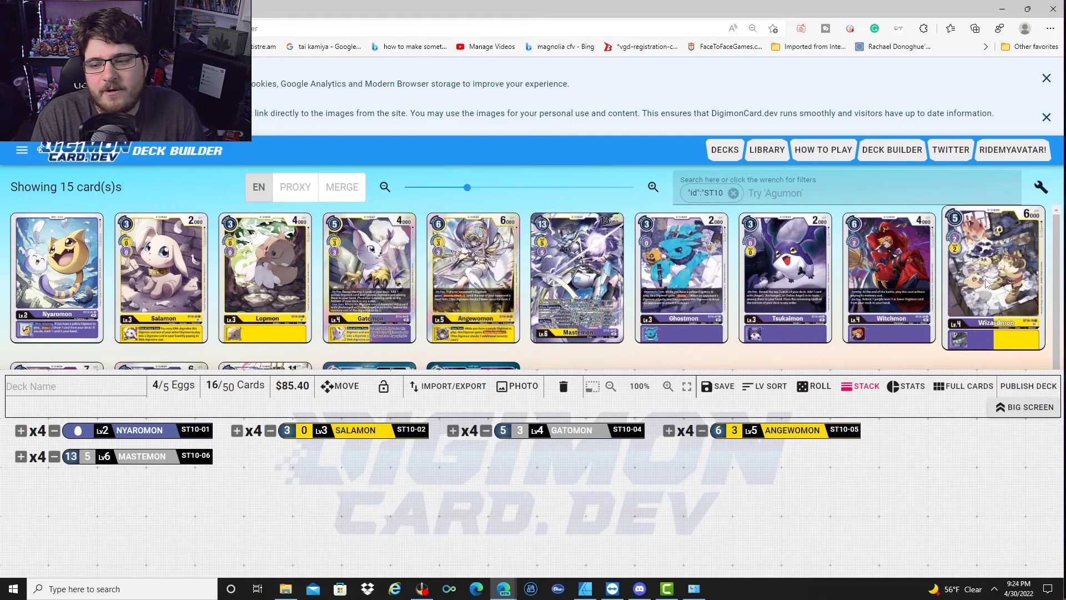
- Add four copies each of Wizardmon, the ST10-14 option card and Ladydevimon
{"action": "scroll", "coordinate": [996, 275], "scroll_direction": "down", "scroll_amount": 1}
{"action": "scroll", "coordinate": [998, 275], "scroll_direction": "up", "scroll_amount": 1}
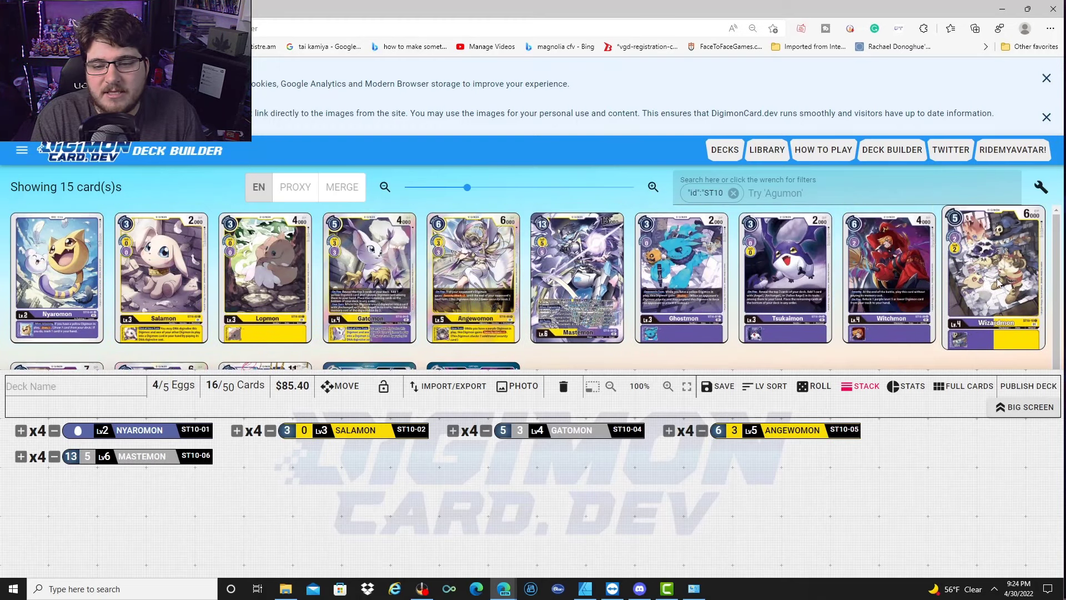
{"action": "left_click", "coordinate": [1000, 283]}
{"action": "left_click", "coordinate": [1000, 283]}
{"action": "left_click", "coordinate": [999, 284]}
{"action": "left_click", "coordinate": [999, 283]}
{"action": "scroll", "coordinate": [780, 286], "scroll_direction": "down", "scroll_amount": 1}
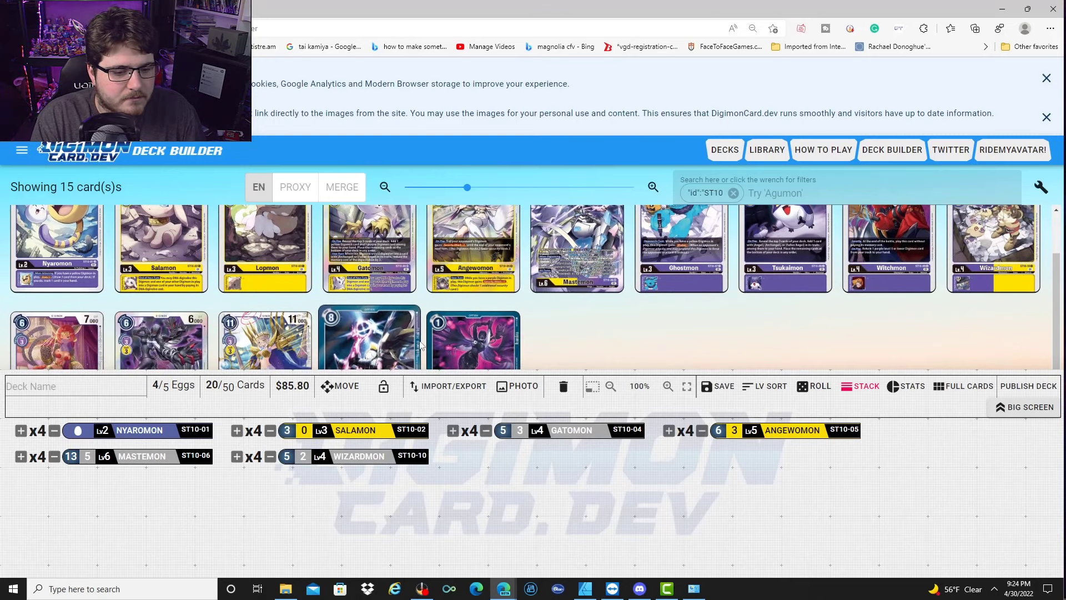
{"action": "left_click", "coordinate": [371, 347]}
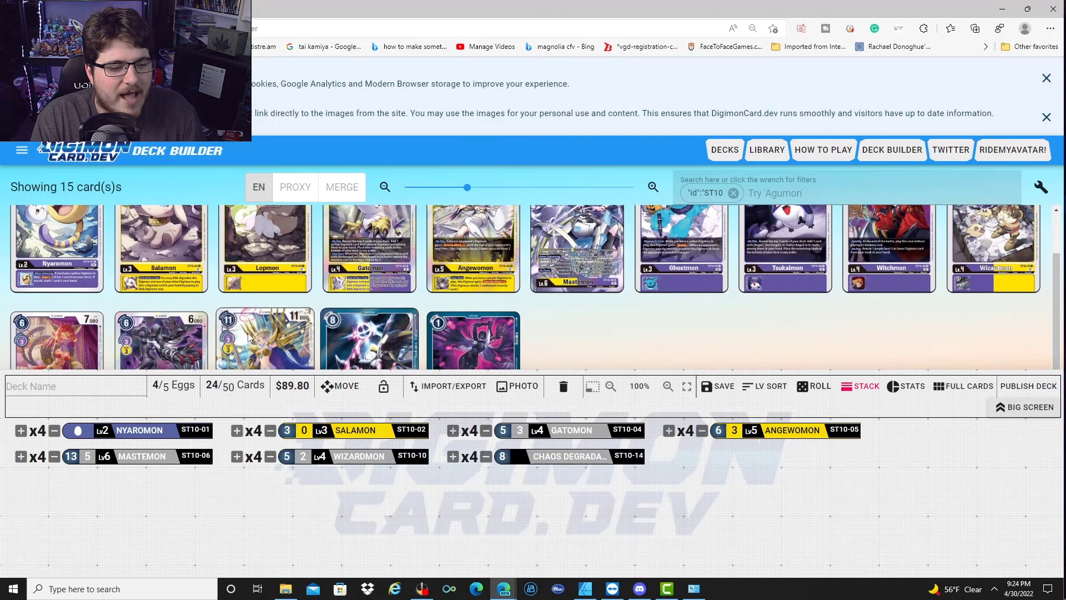
{"action": "left_click", "coordinate": [185, 340]}
{"action": "left_click", "coordinate": [185, 340]}
{"action": "left_click", "coordinate": [185, 340]}
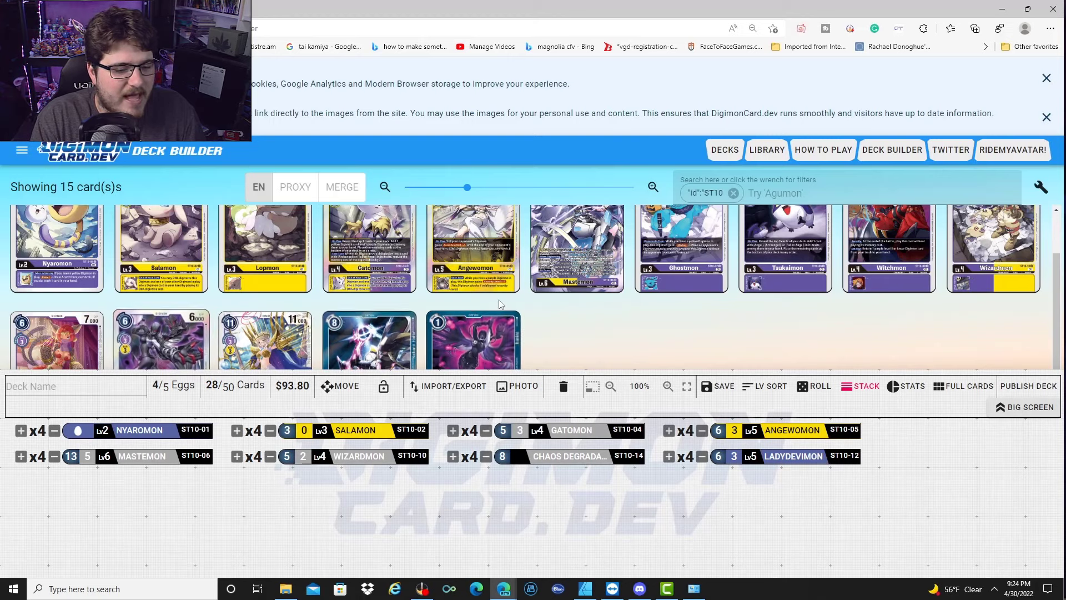
- Clear the ST10 filter and show the BT8 set's cards instead
{"action": "left_click", "coordinate": [734, 193]}
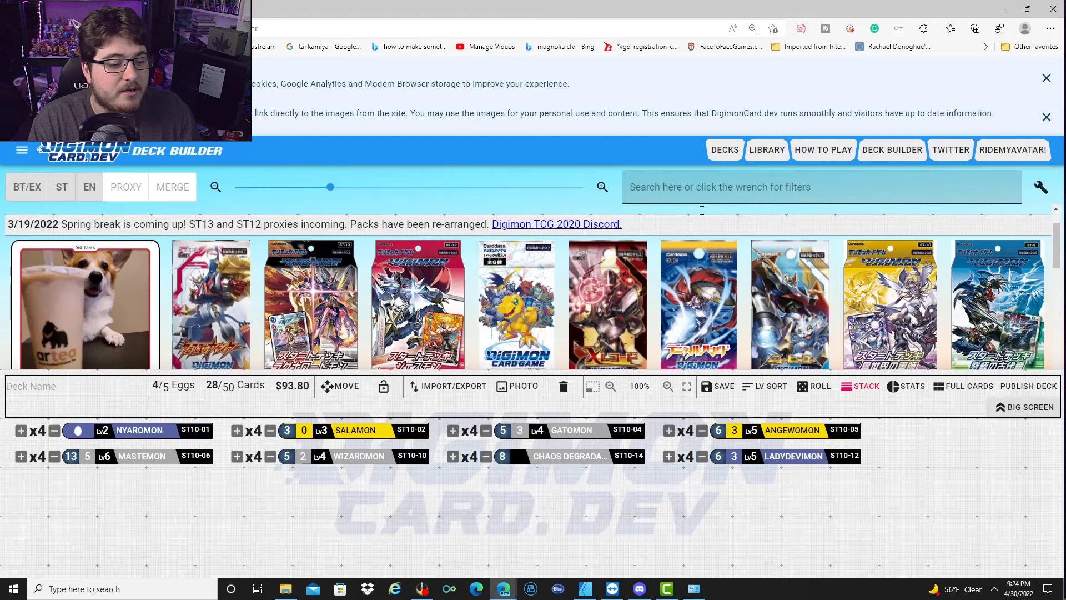
{"action": "left_click", "coordinate": [774, 307]}
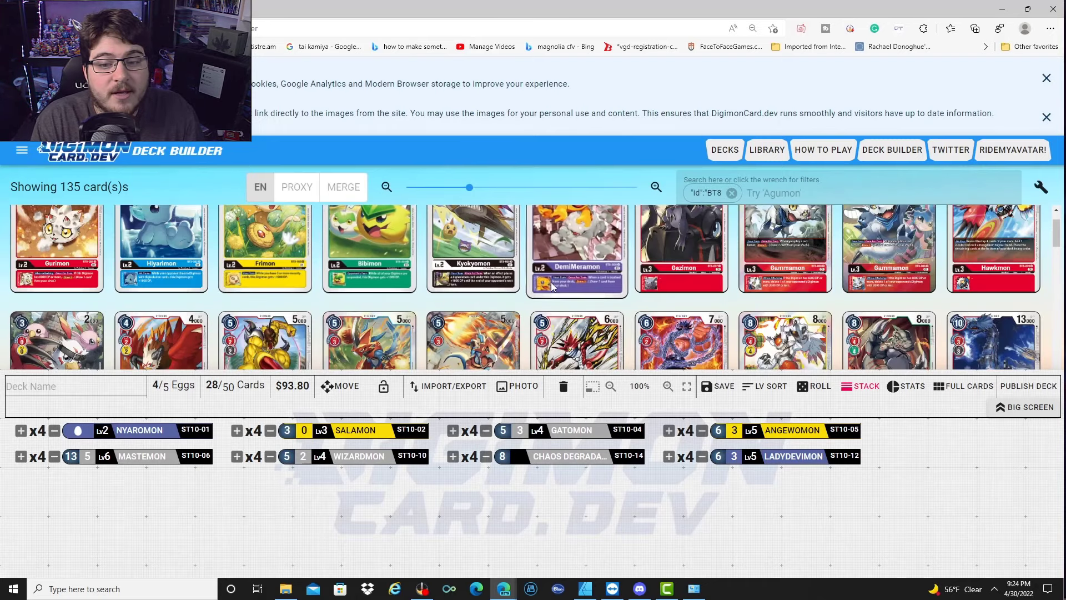
{"action": "scroll", "coordinate": [572, 295], "scroll_direction": "up", "scroll_amount": 1}
{"action": "scroll", "coordinate": [597, 269], "scroll_direction": "down", "scroll_amount": 10}
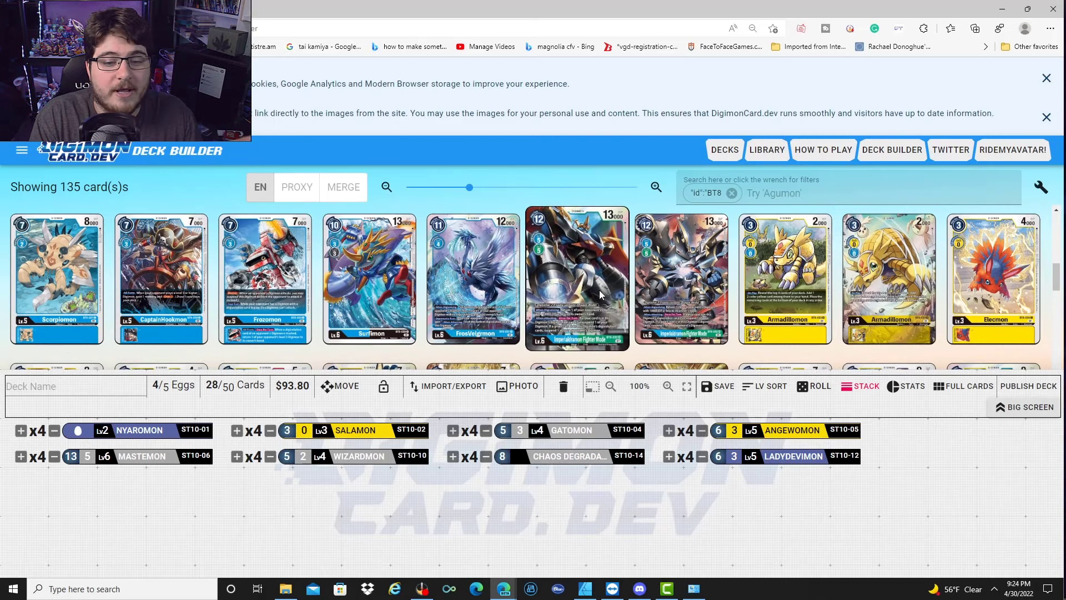
{"action": "scroll", "coordinate": [600, 294], "scroll_direction": "down", "scroll_amount": 5}
{"action": "scroll", "coordinate": [600, 295], "scroll_direction": "down", "scroll_amount": 6}
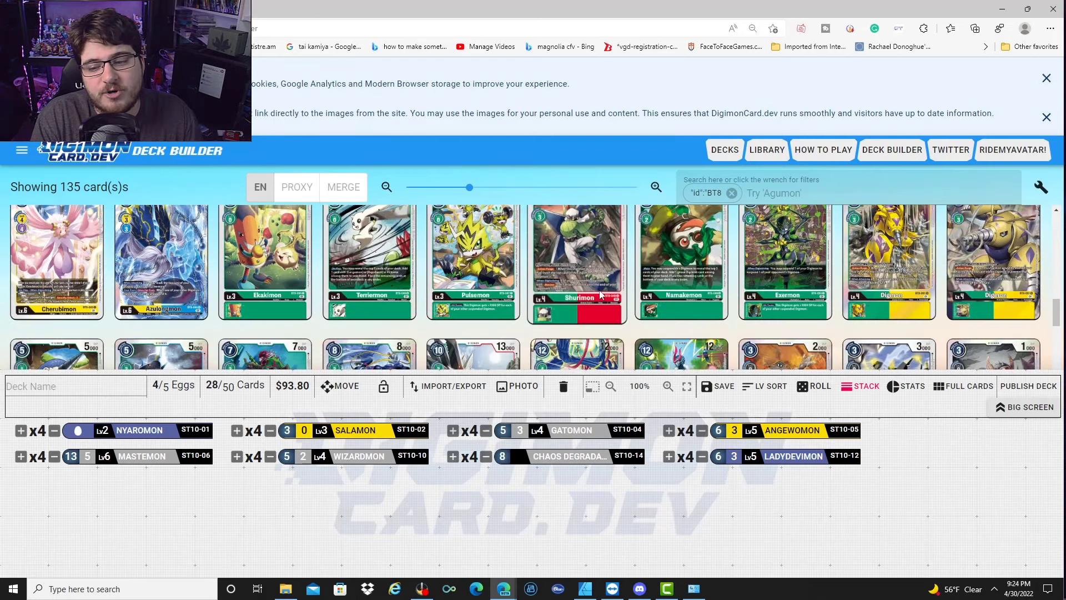
{"action": "scroll", "coordinate": [599, 294], "scroll_direction": "down", "scroll_amount": 6}
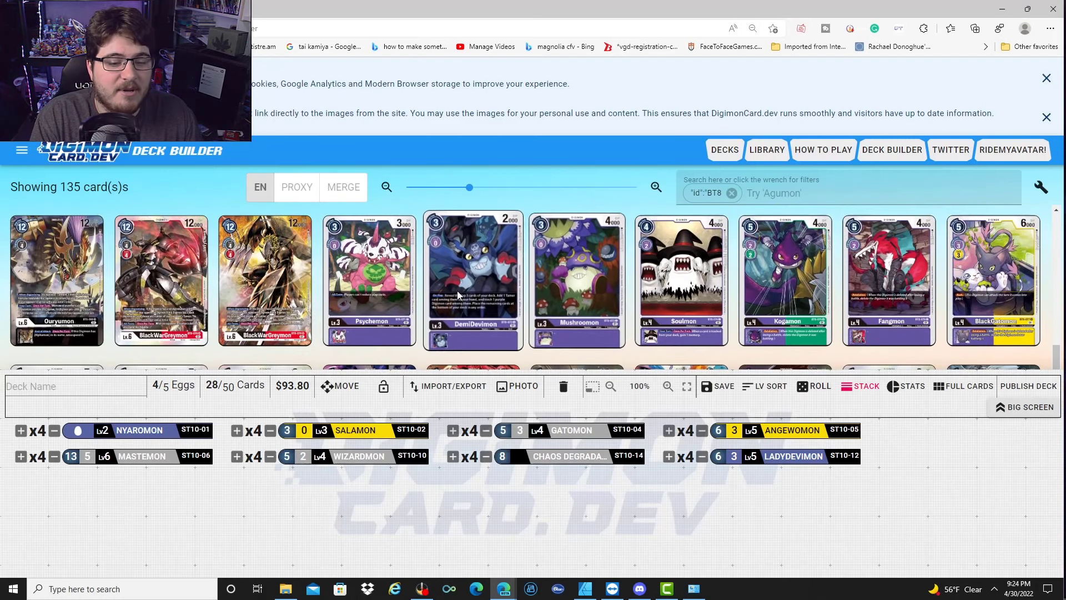
- Add four copies each of Psychemon, BlackGatomon and Ophanimon
{"action": "triple_click", "coordinate": [360, 293]}
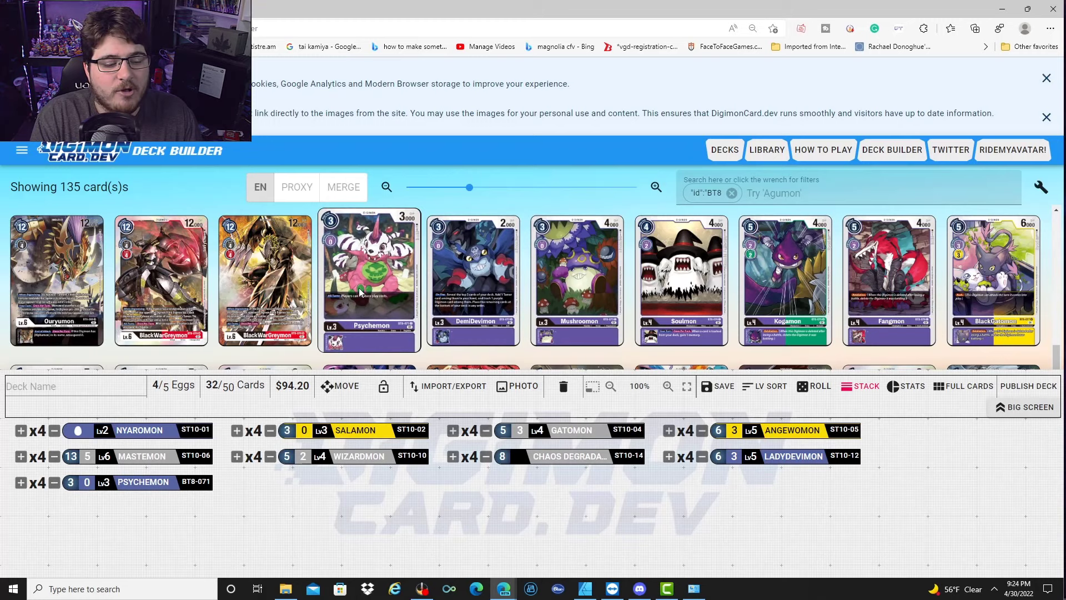
{"action": "double_click", "coordinate": [1025, 291]}
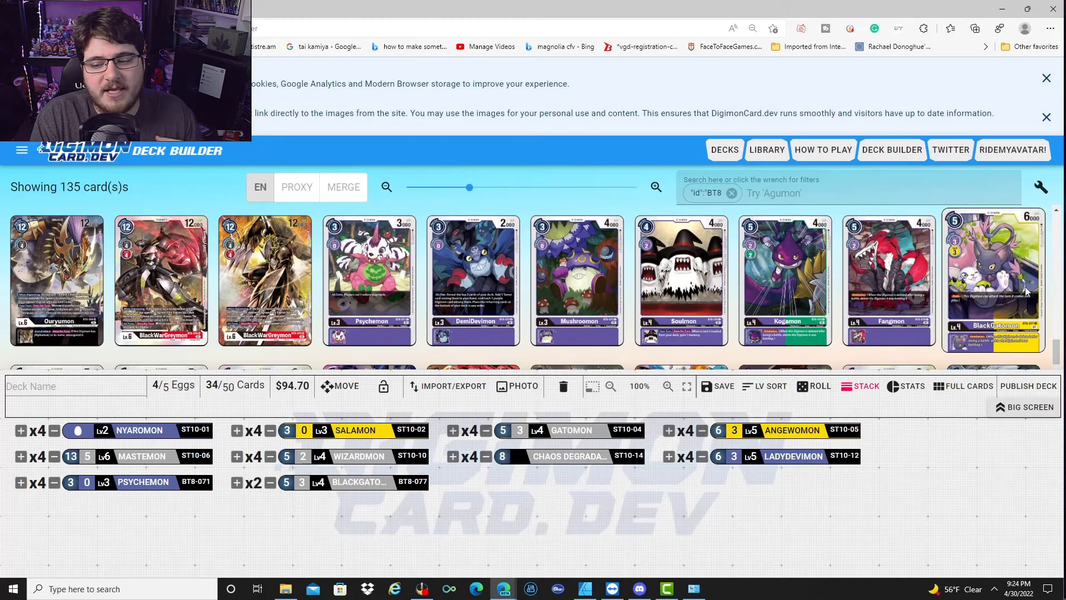
{"action": "scroll", "coordinate": [556, 288], "scroll_direction": "down", "scroll_amount": 3}
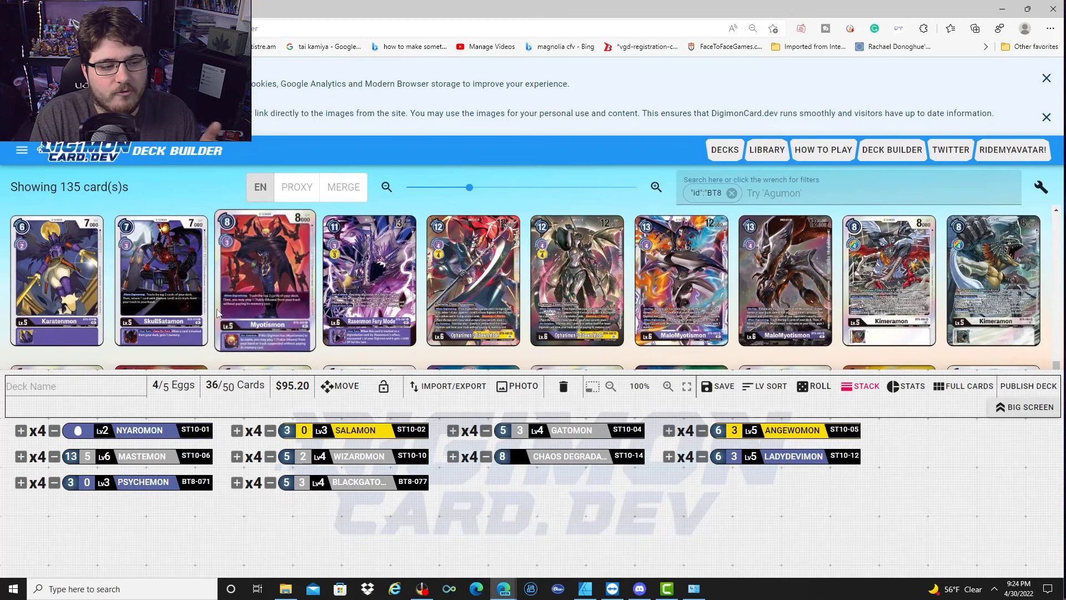
{"action": "left_click", "coordinate": [484, 300]}
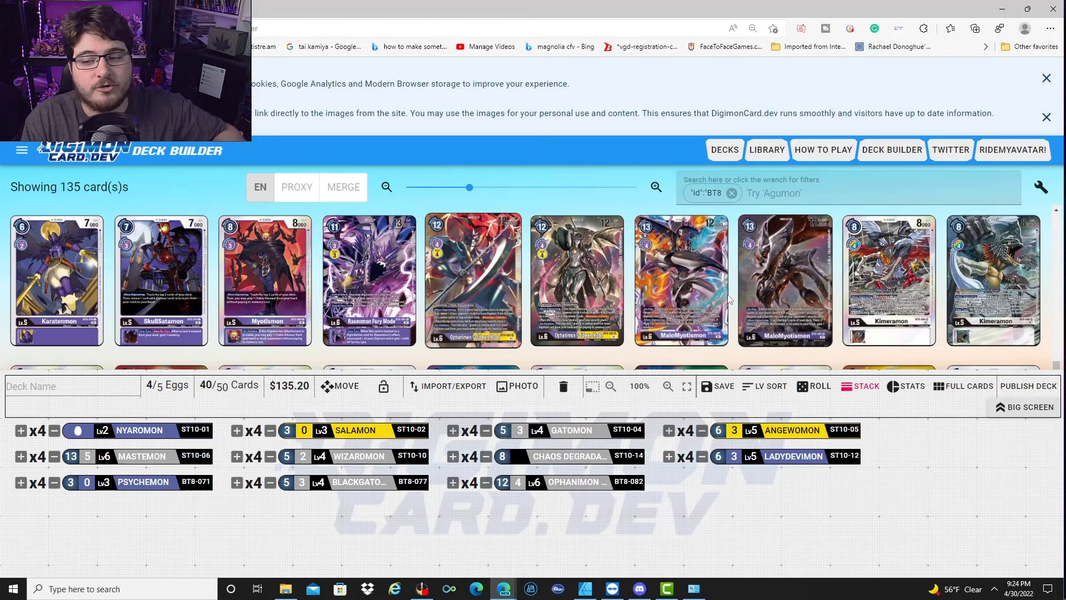
- Add four copies each of Kari Kamiya and Flame Hellscythe, reaching 48 cards
{"action": "scroll", "coordinate": [541, 300], "scroll_direction": "down", "scroll_amount": 2}
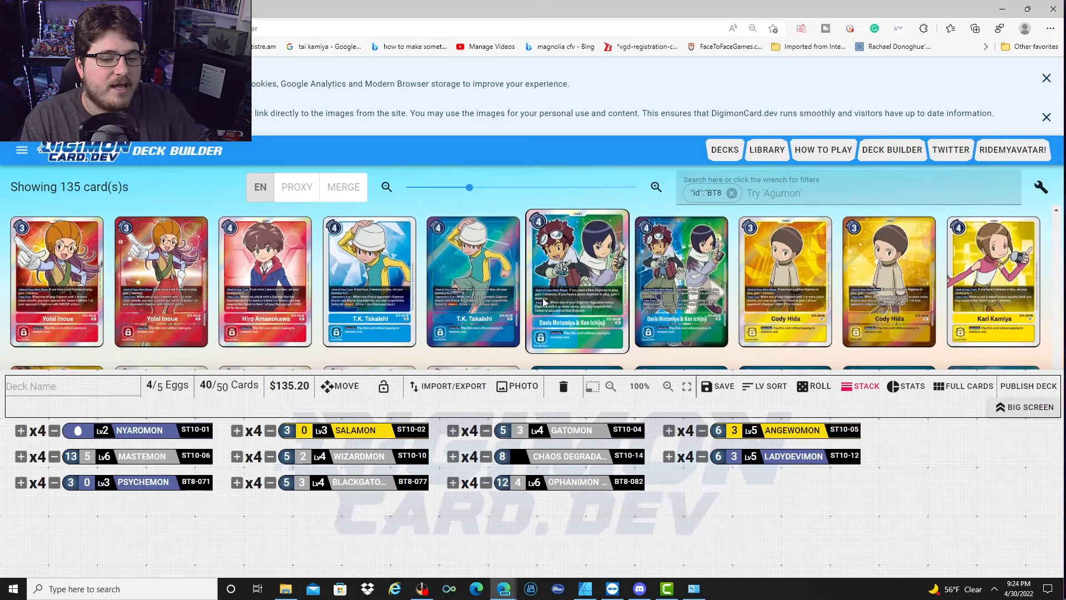
{"action": "scroll", "coordinate": [540, 302], "scroll_direction": "down", "scroll_amount": 2}
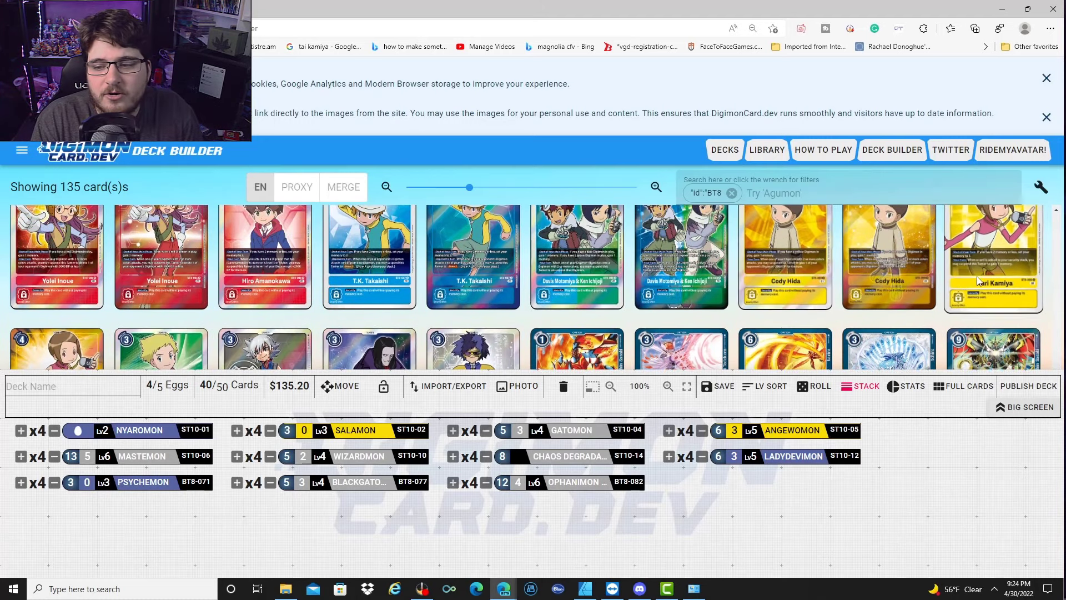
{"action": "left_click", "coordinate": [994, 266]}
{"action": "left_click", "coordinate": [994, 266]}
{"action": "left_click", "coordinate": [994, 266]}
{"action": "left_click", "coordinate": [994, 267]}
{"action": "scroll", "coordinate": [925, 282], "scroll_direction": "down", "scroll_amount": 2}
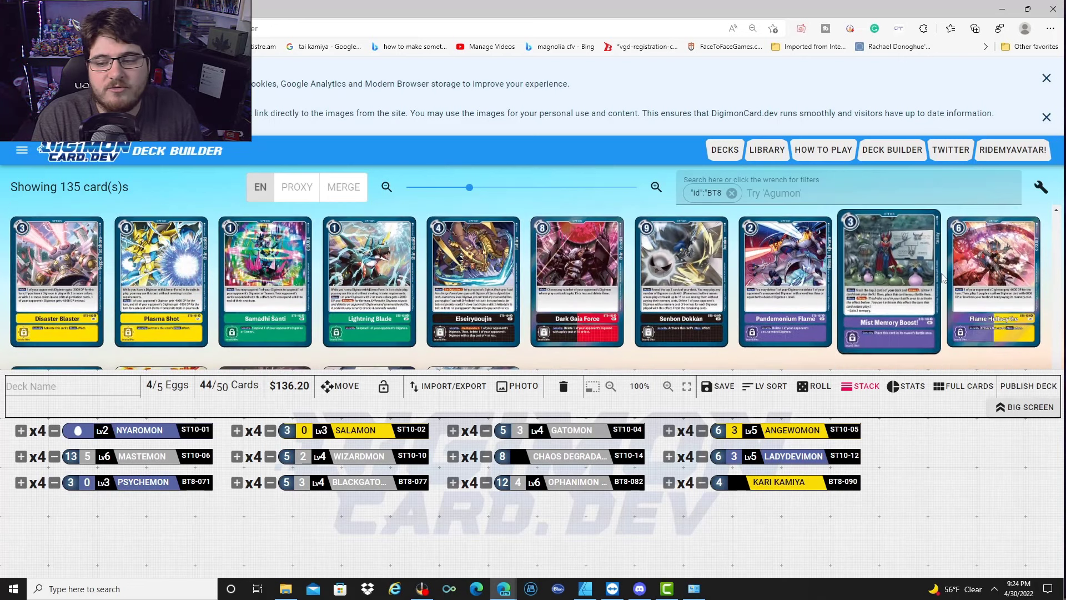
{"action": "left_click", "coordinate": [980, 287]}
{"action": "left_click", "coordinate": [980, 288]}
{"action": "left_click", "coordinate": [980, 287]}
{"action": "scroll", "coordinate": [980, 288], "scroll_direction": "down", "scroll_amount": 1}
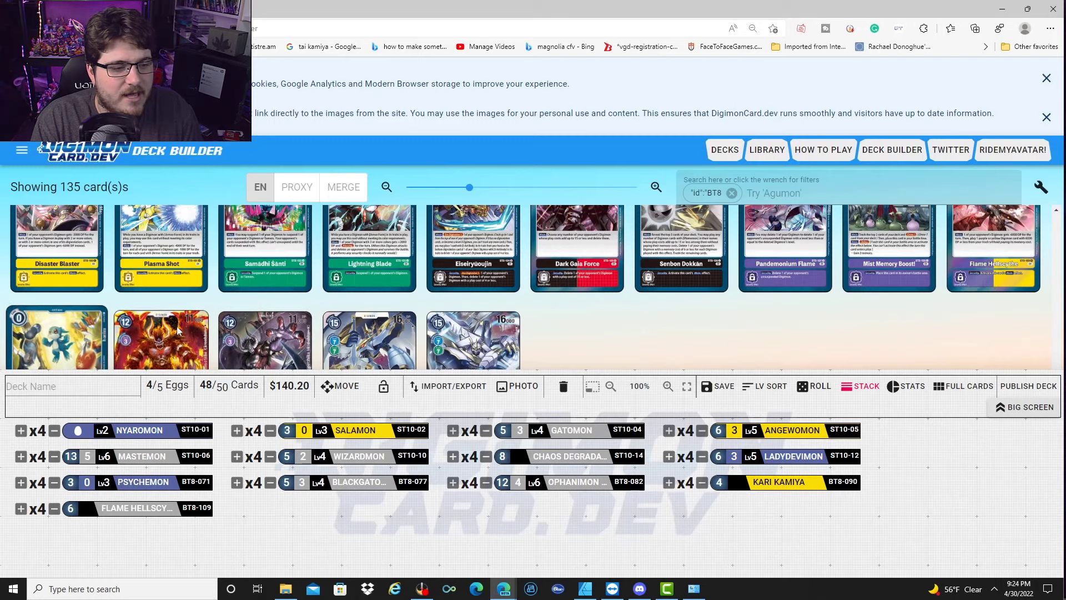
{"action": "scroll", "coordinate": [266, 333], "scroll_direction": "up", "scroll_amount": 4}
{"action": "scroll", "coordinate": [454, 311], "scroll_direction": "up", "scroll_amount": 5}
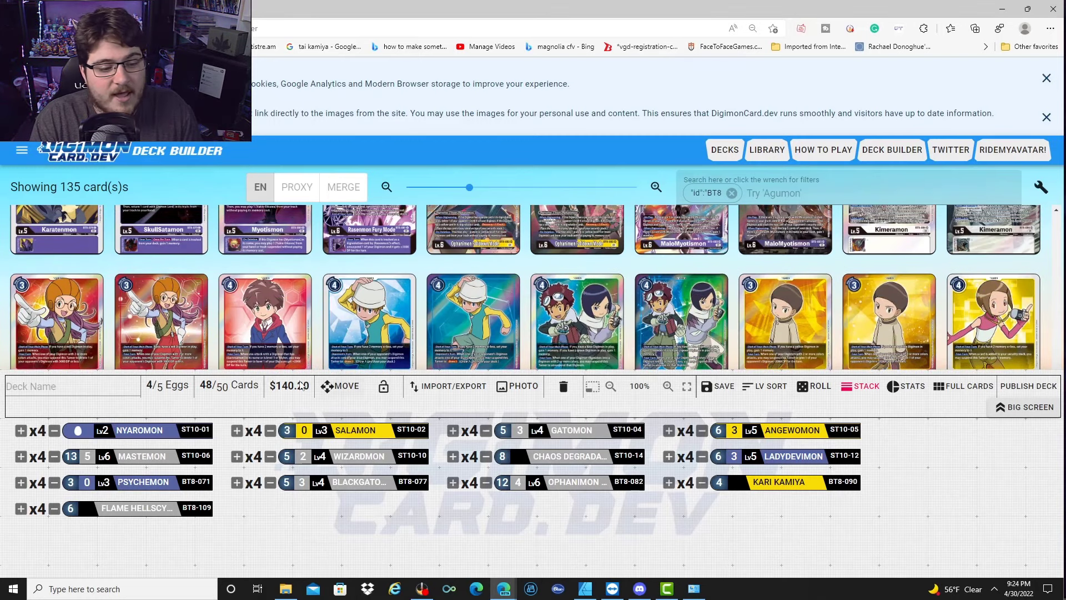
- Show the deck as full card images in the big-screen view
{"action": "left_click", "coordinate": [963, 385]}
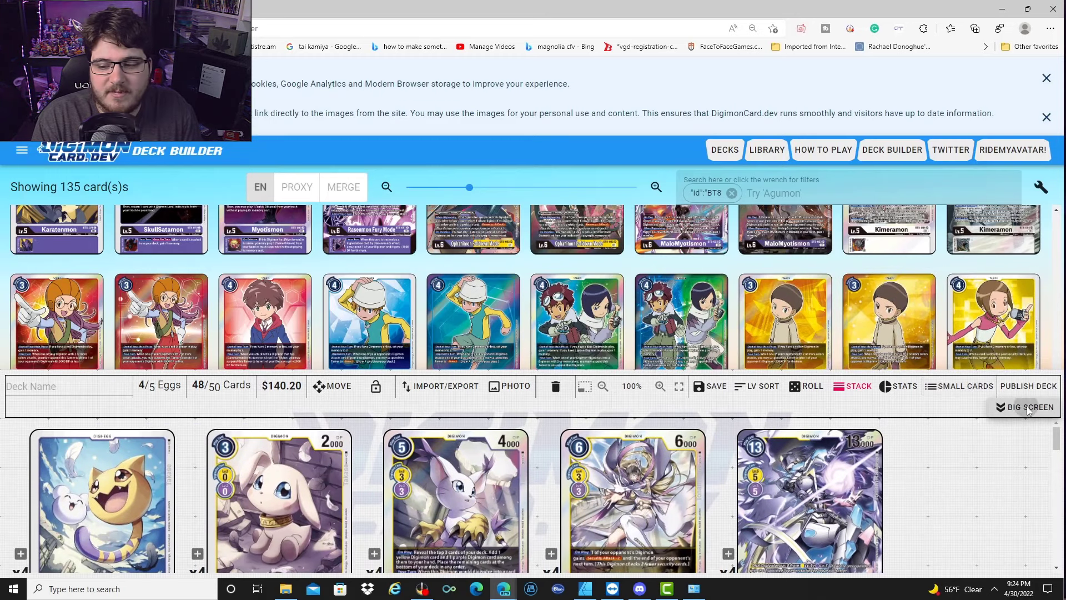
{"action": "left_click", "coordinate": [1021, 405]}
{"action": "scroll", "coordinate": [390, 211], "scroll_direction": "down", "scroll_amount": 9}
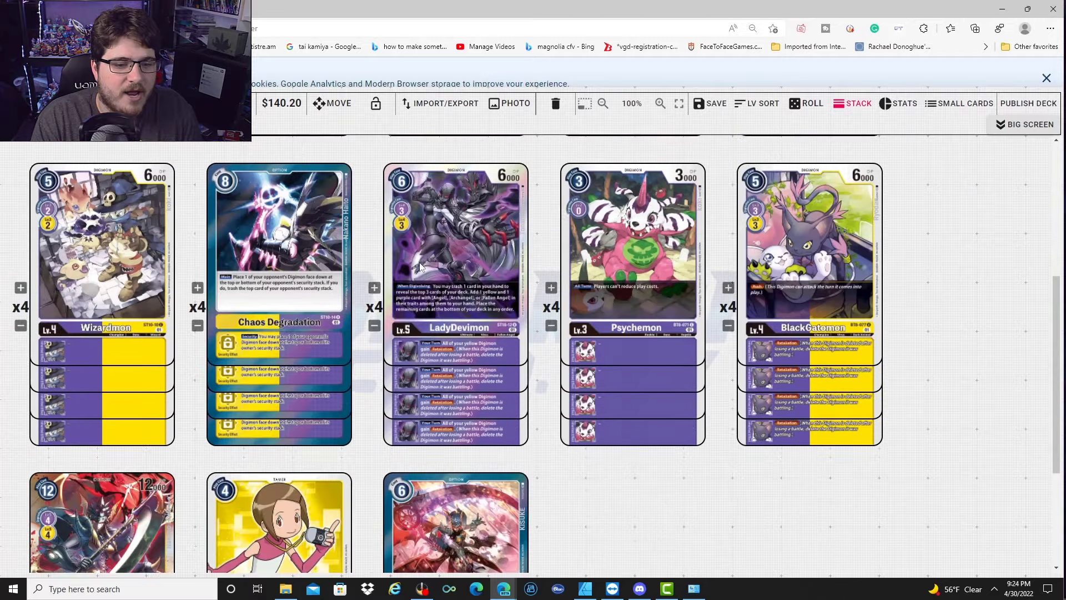
{"action": "scroll", "coordinate": [481, 267], "scroll_direction": "up", "scroll_amount": 6}
{"action": "scroll", "coordinate": [481, 267], "scroll_direction": "up", "scroll_amount": 3}
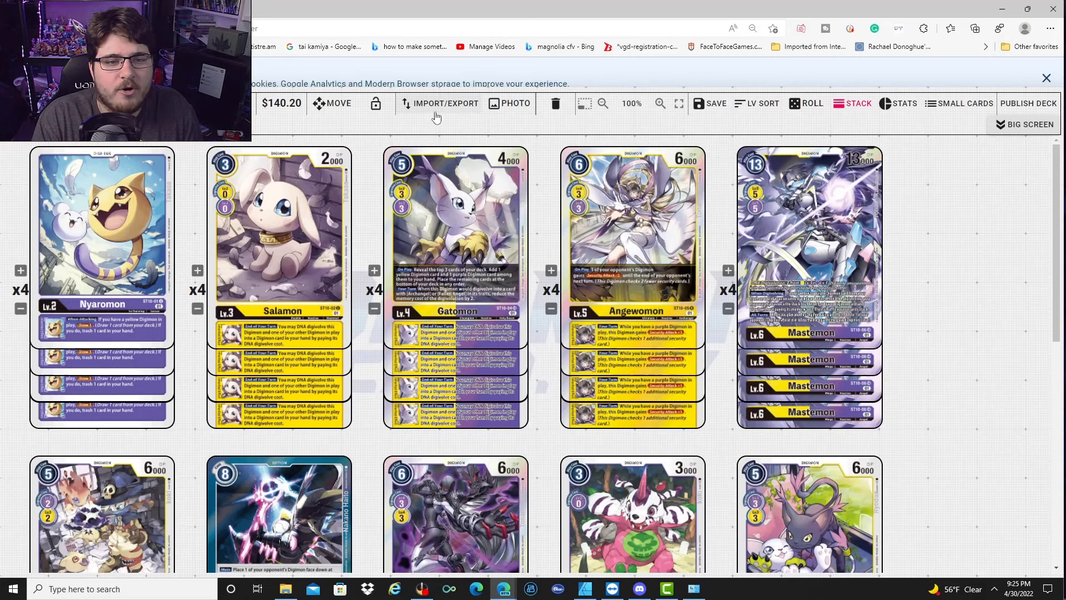
- Export the deck as an image and download the customDeck JPG
{"action": "left_click", "coordinate": [457, 107]}
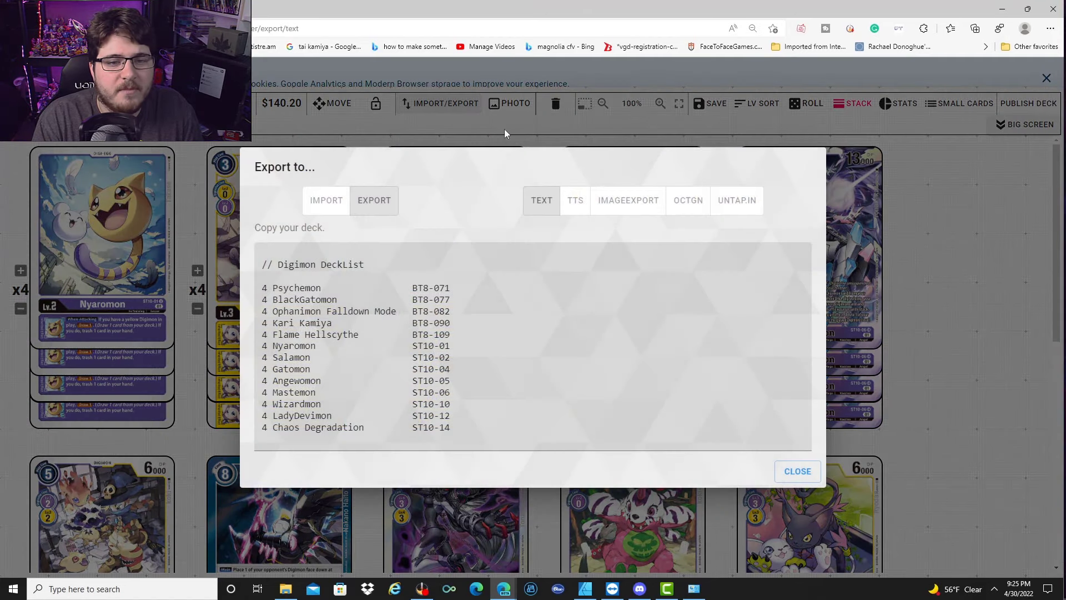
{"action": "left_click", "coordinate": [624, 213]}
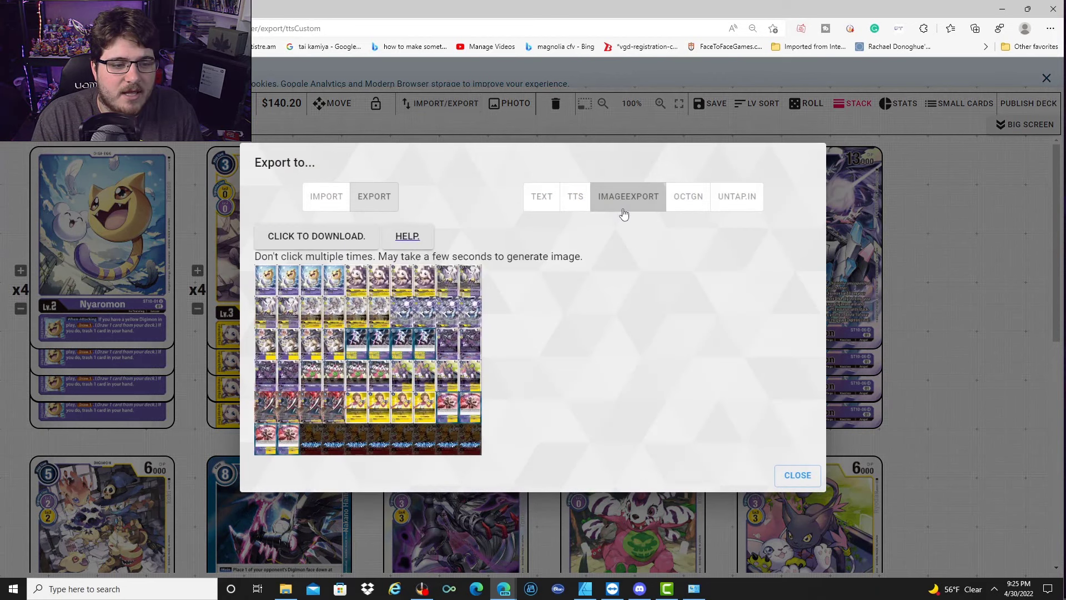
{"action": "left_click", "coordinate": [330, 242]}
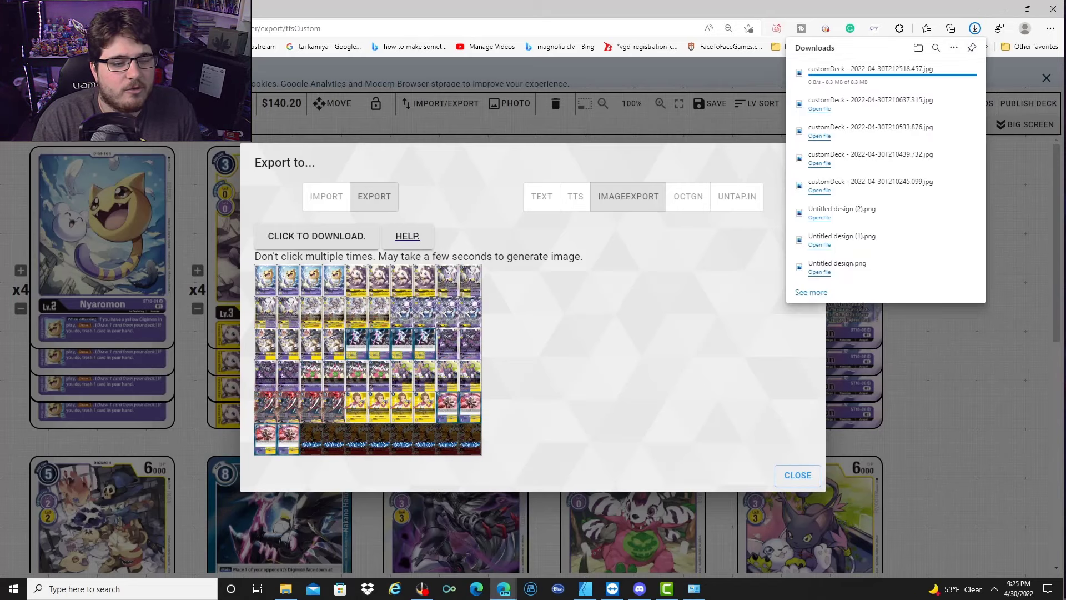
- In a new Edge tab, search Google for 'google docs' to reach the Docs home page
{"action": "key", "text": "ctrl+t"}
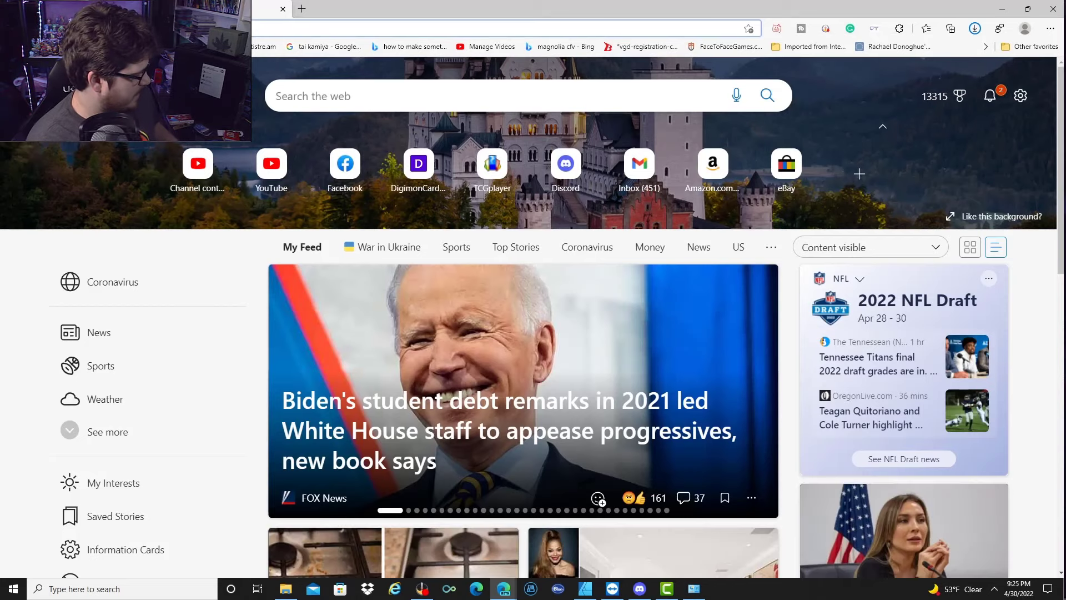
{"action": "type", "text": "google"}
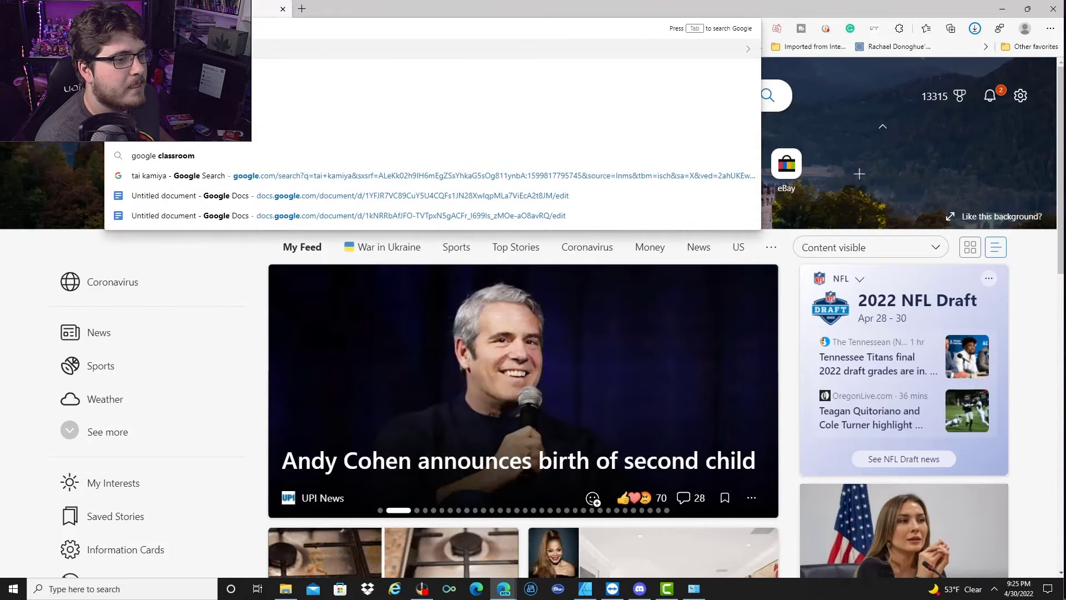
{"action": "key", "text": "Return"}
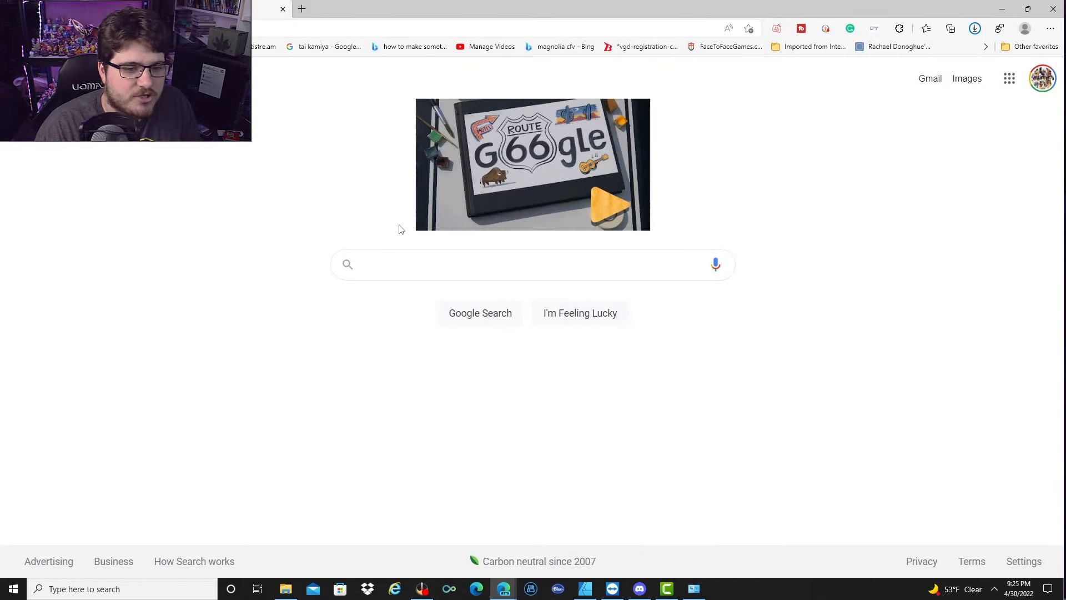
{"action": "key", "text": "ctrl+l"}
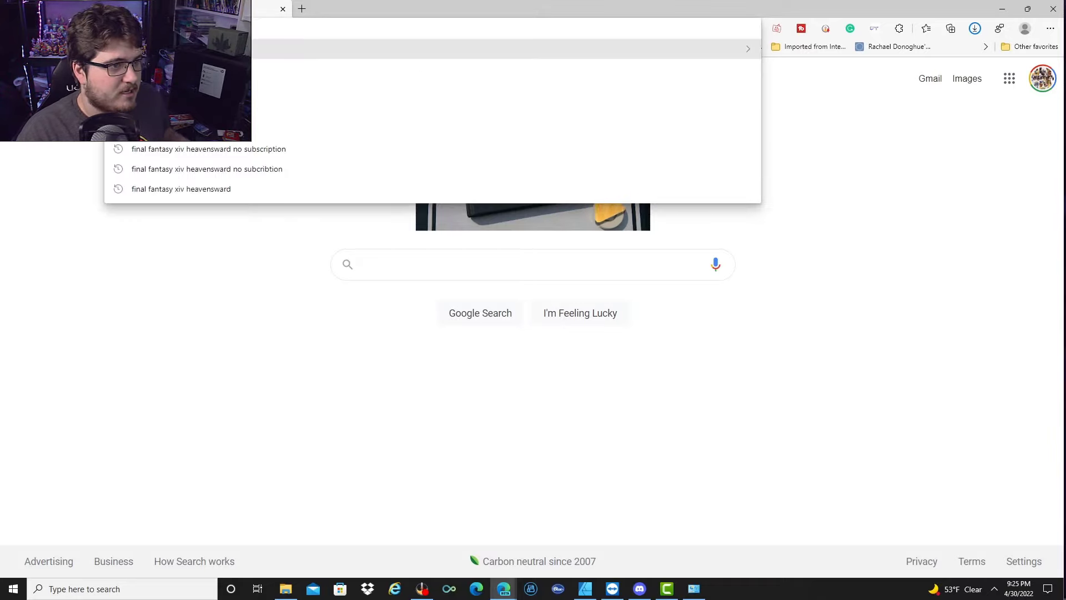
{"action": "type", "text": "google"}
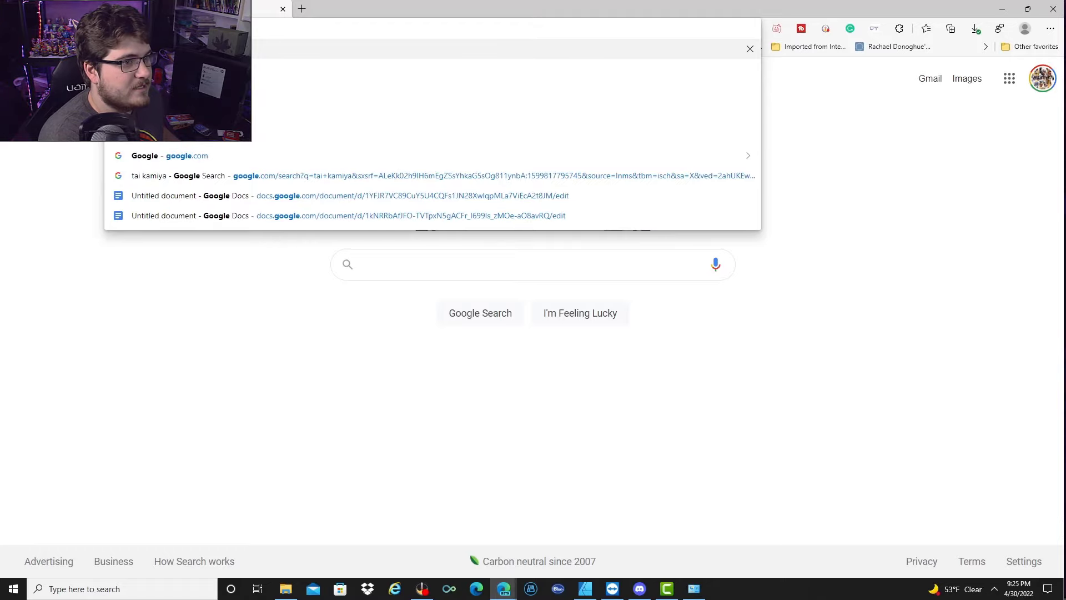
{"action": "type", "text": " docs"}
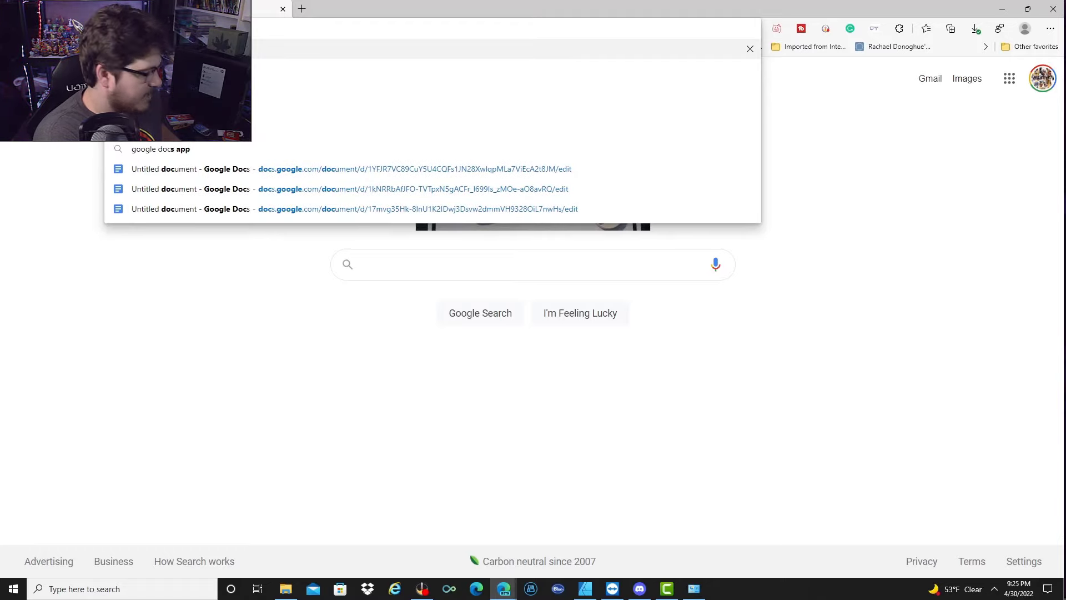
{"action": "key", "text": "Return"}
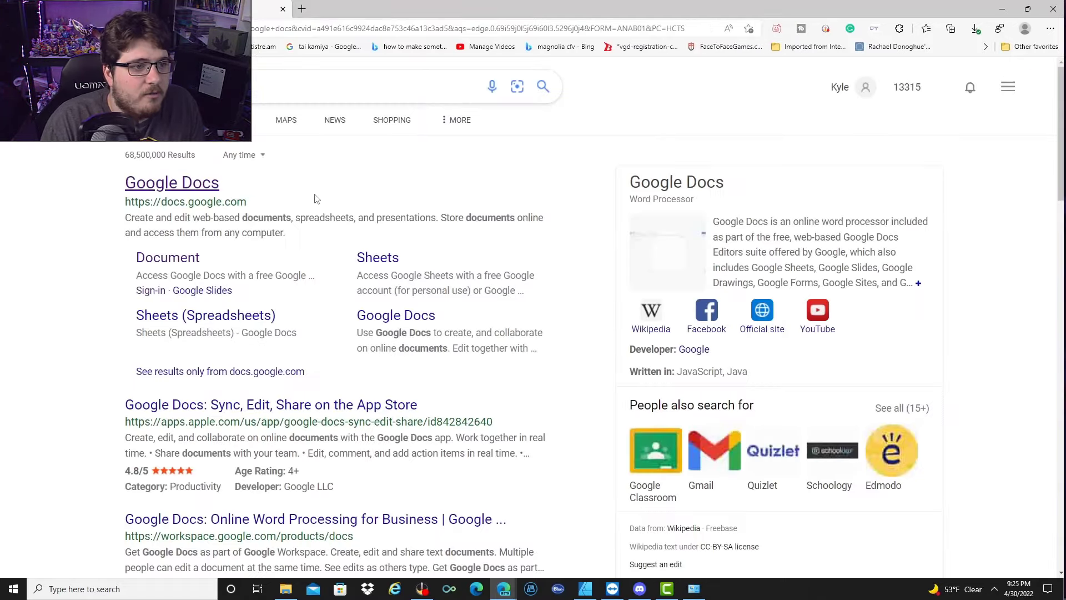
{"action": "key", "text": "ctrl+t"}
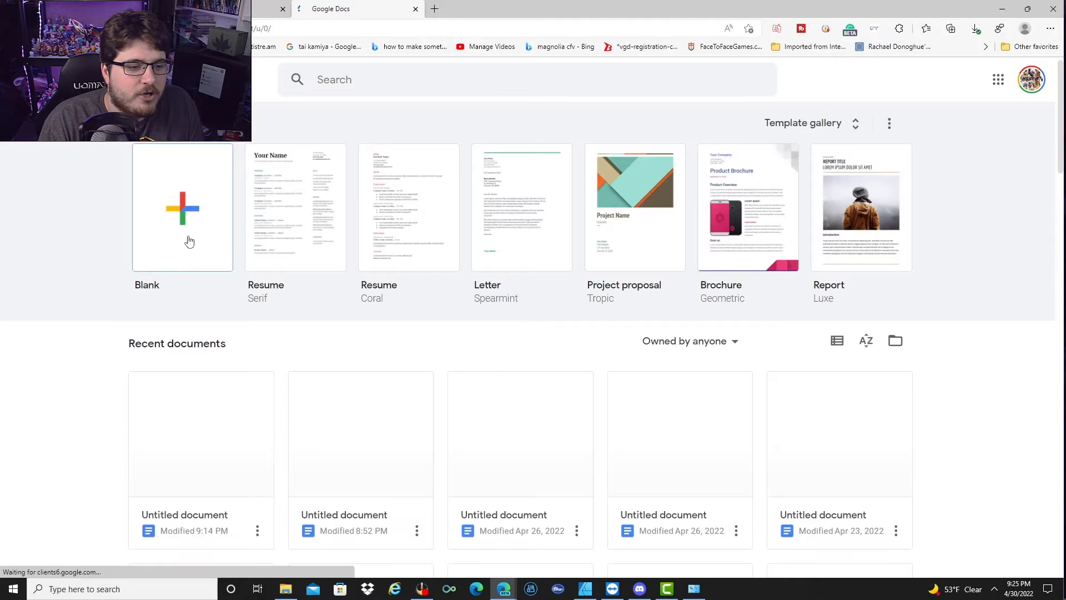
- Create a blank document and drag the customDeck JPG from Downloads into it
{"action": "left_click", "coordinate": [189, 241]}
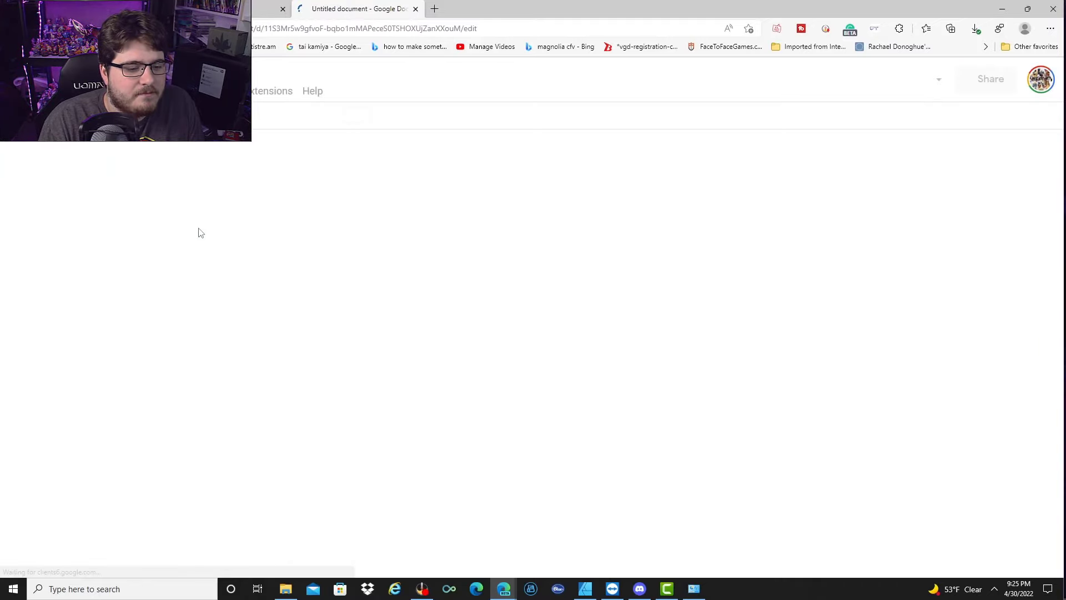
{"action": "left_click", "coordinate": [285, 590]}
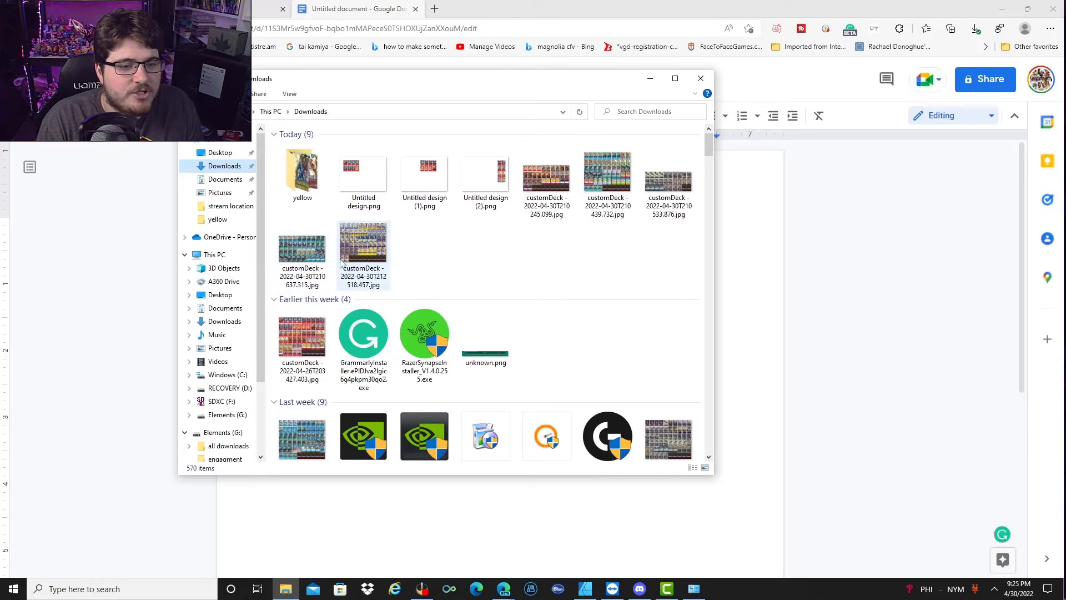
{"action": "left_click_drag", "start_coordinate": [363, 245], "coordinate": [746, 258]}
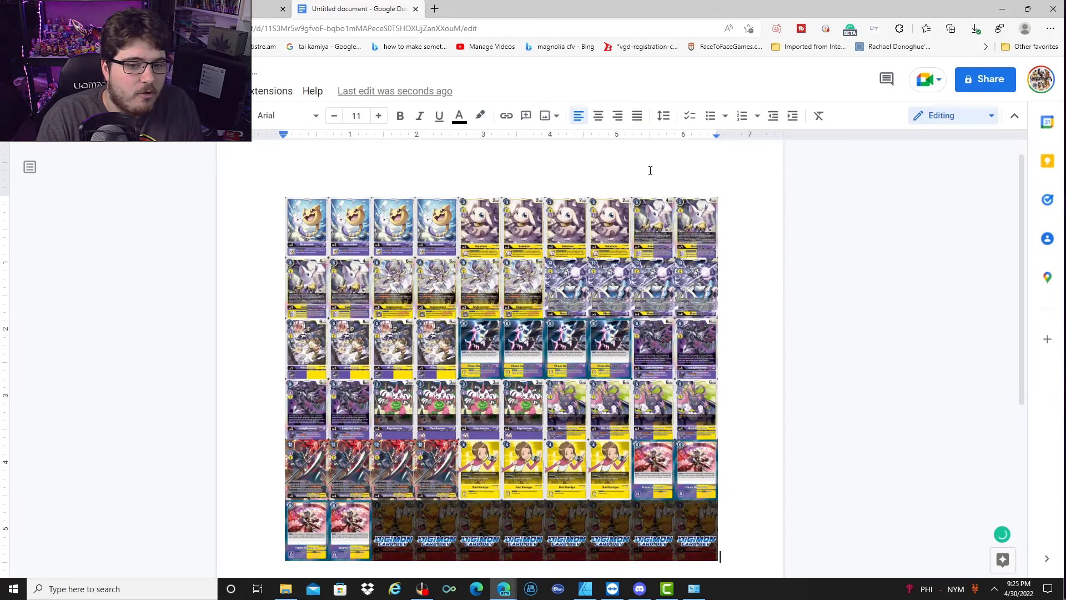
- Crop the deck image to its top-left eight cards, four columns by two rows
{"action": "right_click", "coordinate": [460, 222]}
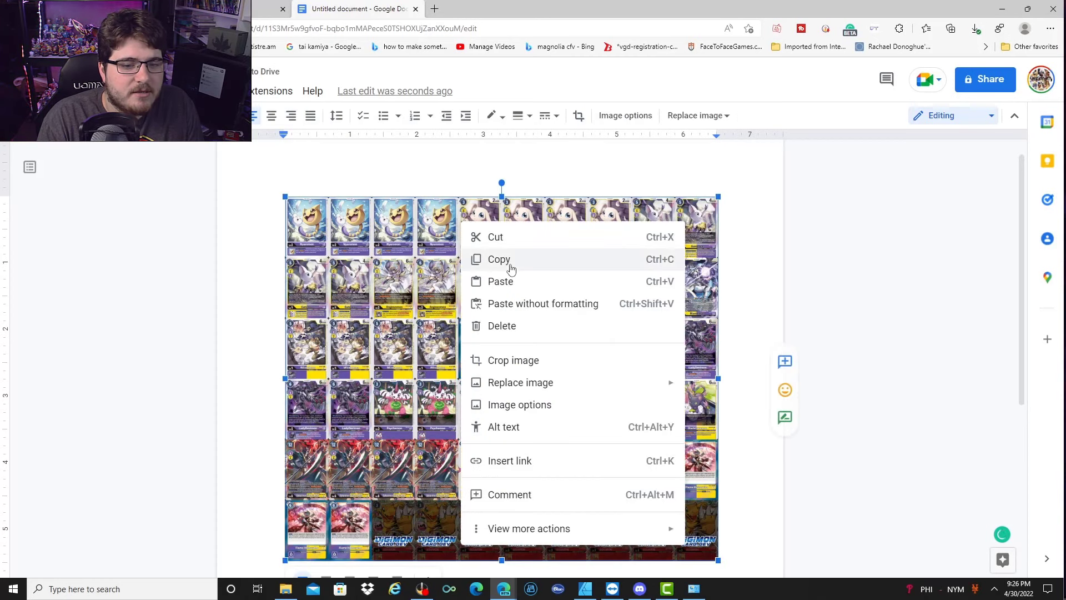
{"action": "left_click", "coordinate": [522, 362]}
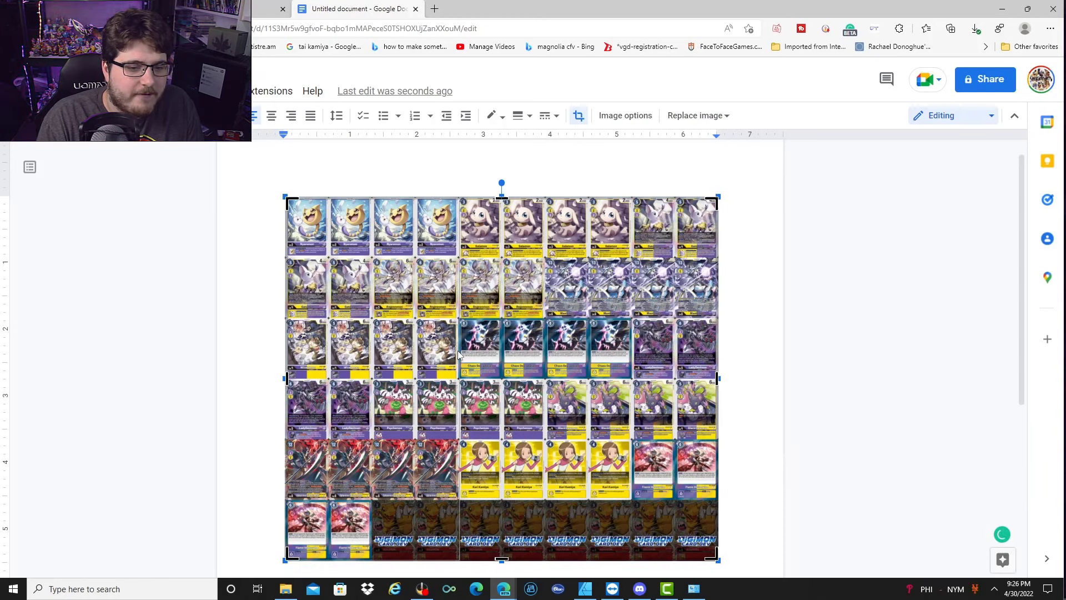
{"action": "left_click_drag", "start_coordinate": [458, 355], "coordinate": [454, 351]}
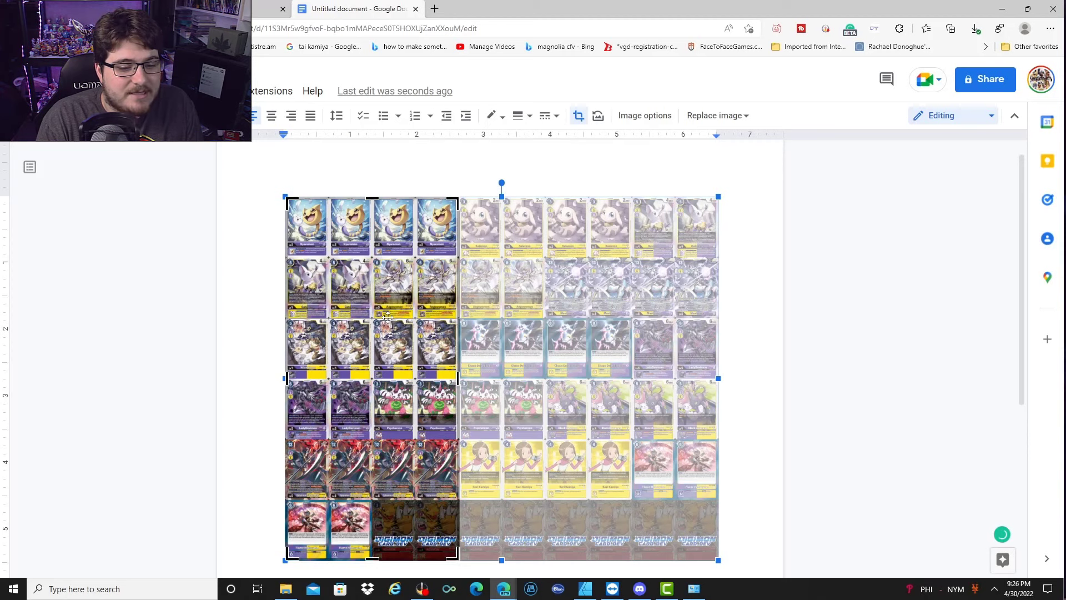
{"action": "left_click_drag", "start_coordinate": [387, 316], "coordinate": [387, 315]}
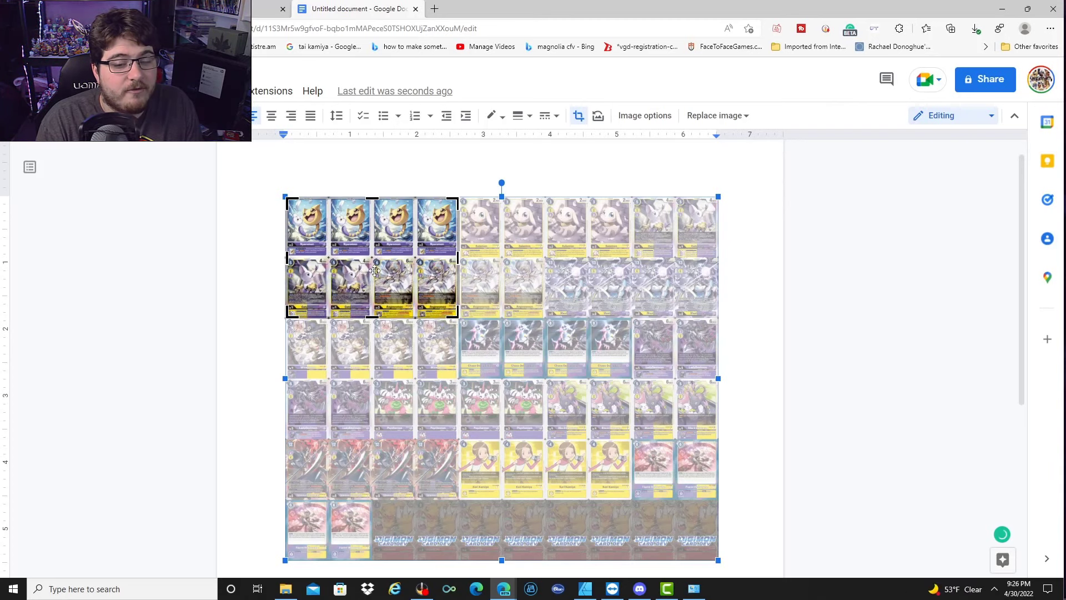
{"action": "key", "text": "Return"}
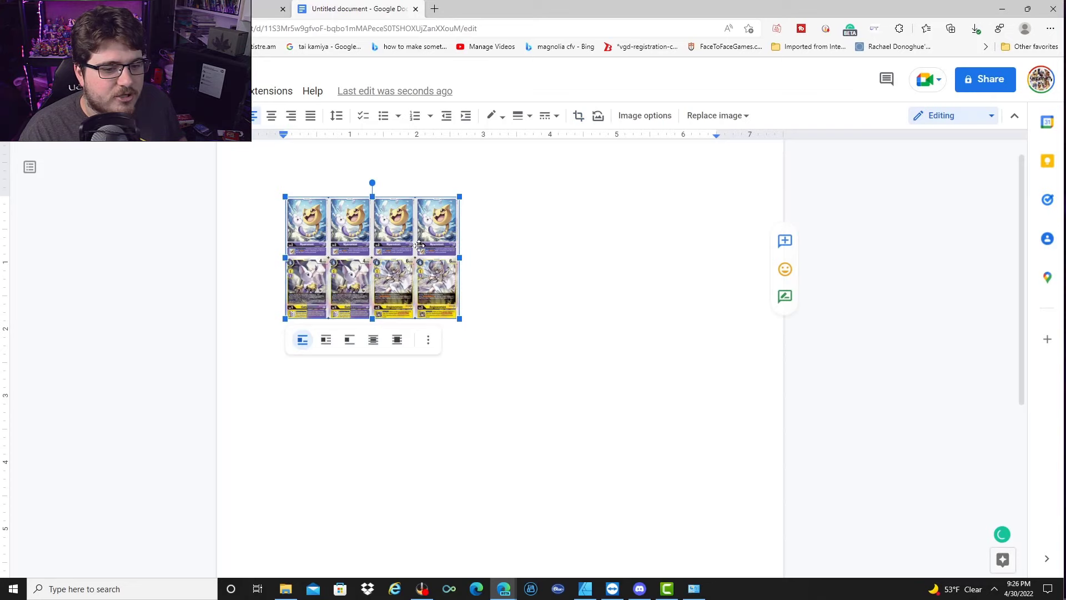
- Rotate the cropped card block 90° and set its width to 10 inches in Image options
{"action": "right_click", "coordinate": [396, 240]}
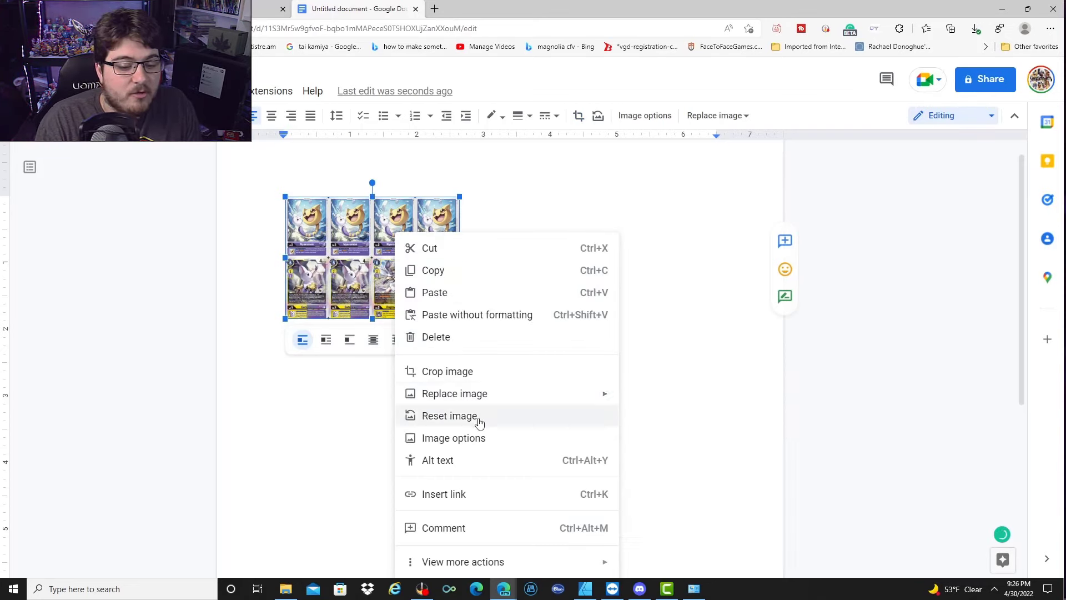
{"action": "left_click", "coordinate": [478, 439]}
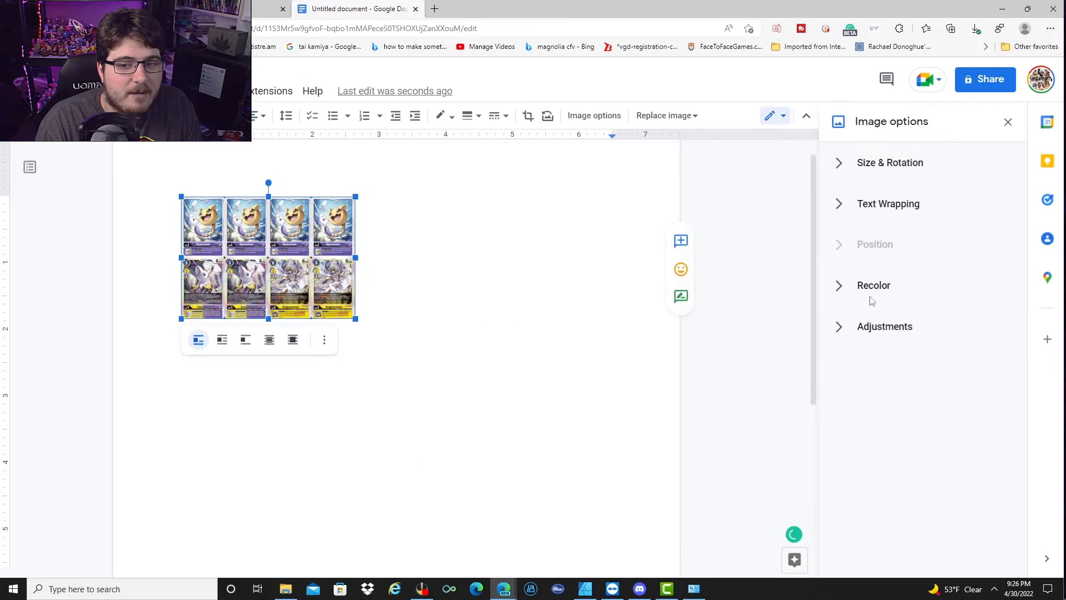
{"action": "left_click", "coordinate": [905, 168]}
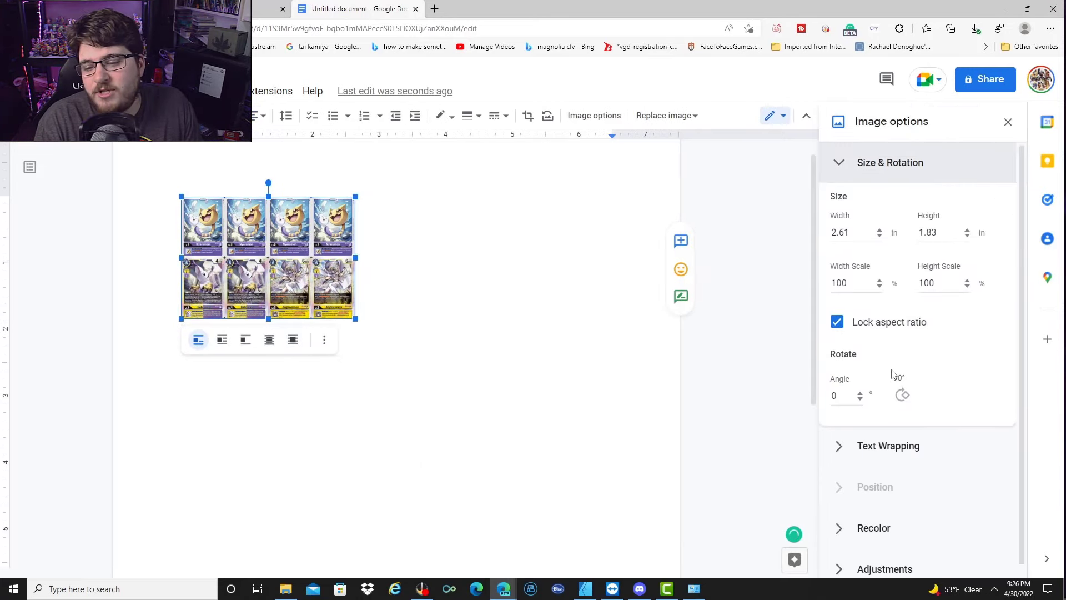
{"action": "left_click", "coordinate": [904, 405]}
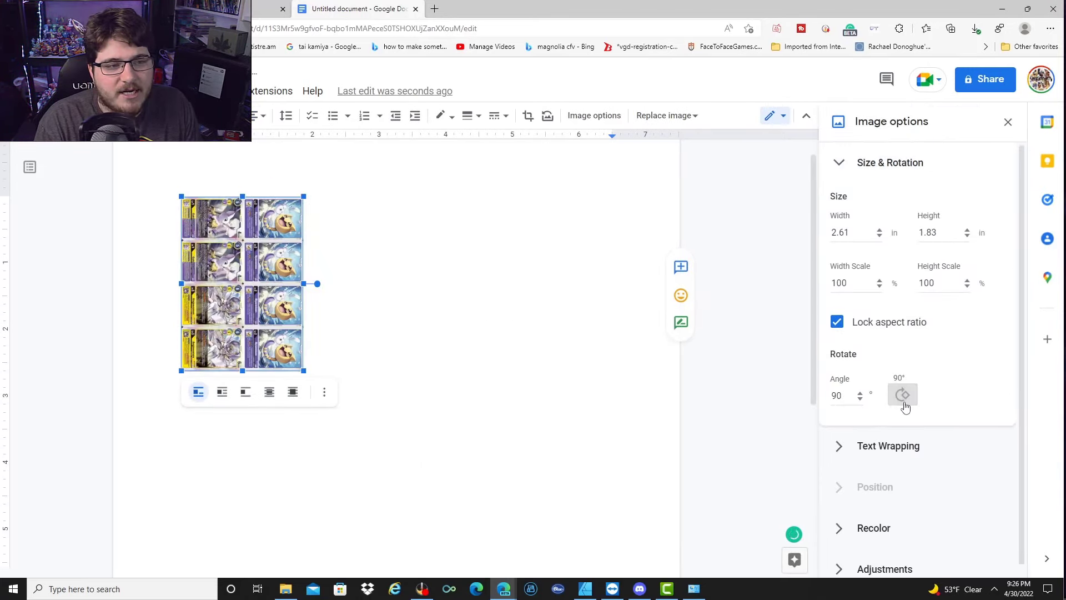
{"action": "left_click_drag", "start_coordinate": [855, 232], "coordinate": [828, 238]}
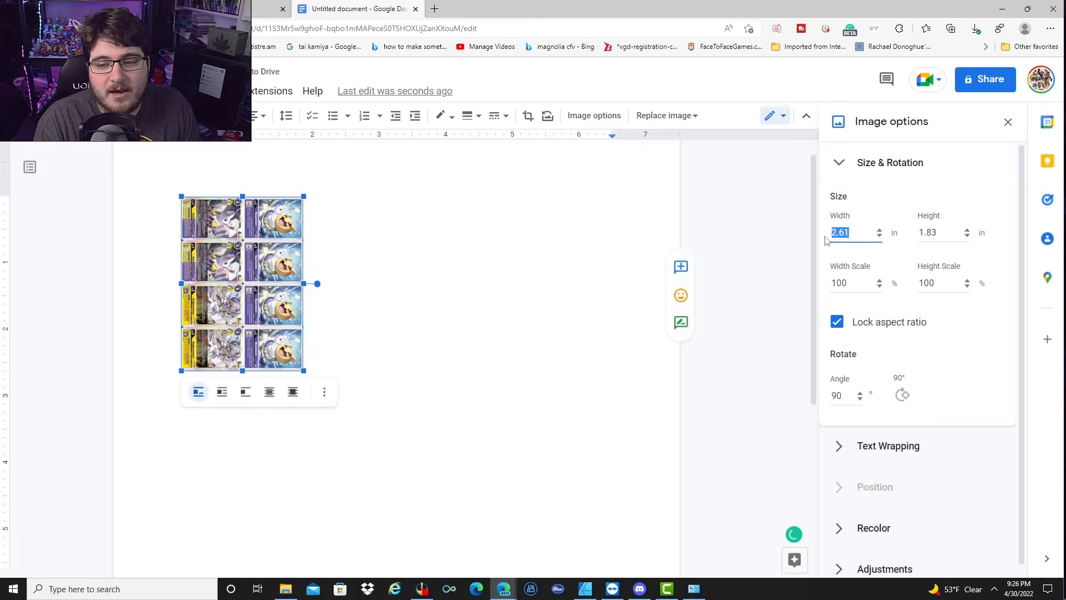
{"action": "type", "text": "10"}
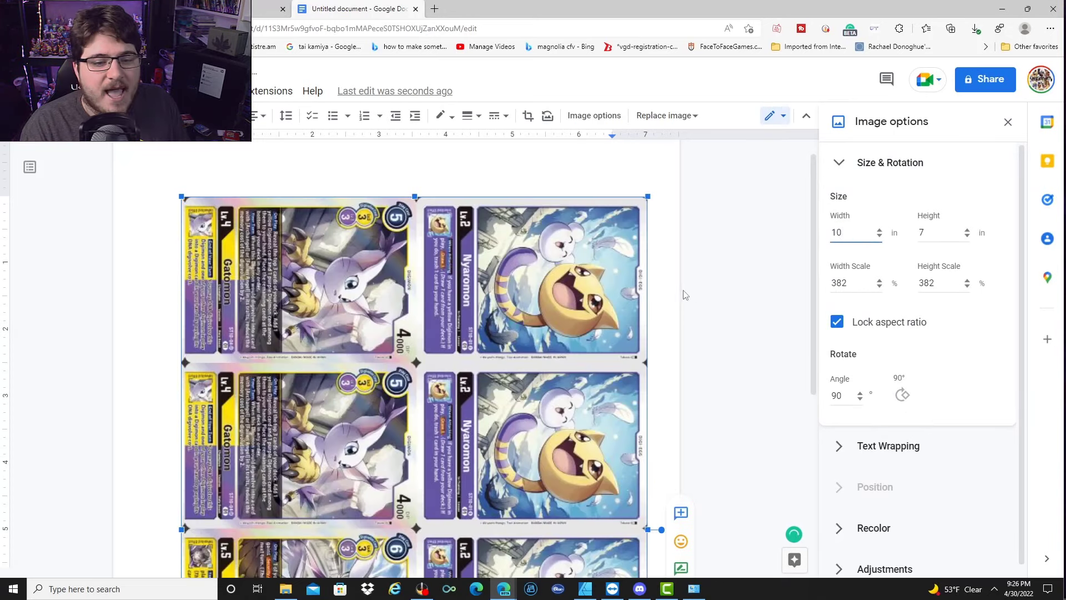
{"action": "left_click", "coordinate": [807, 271]}
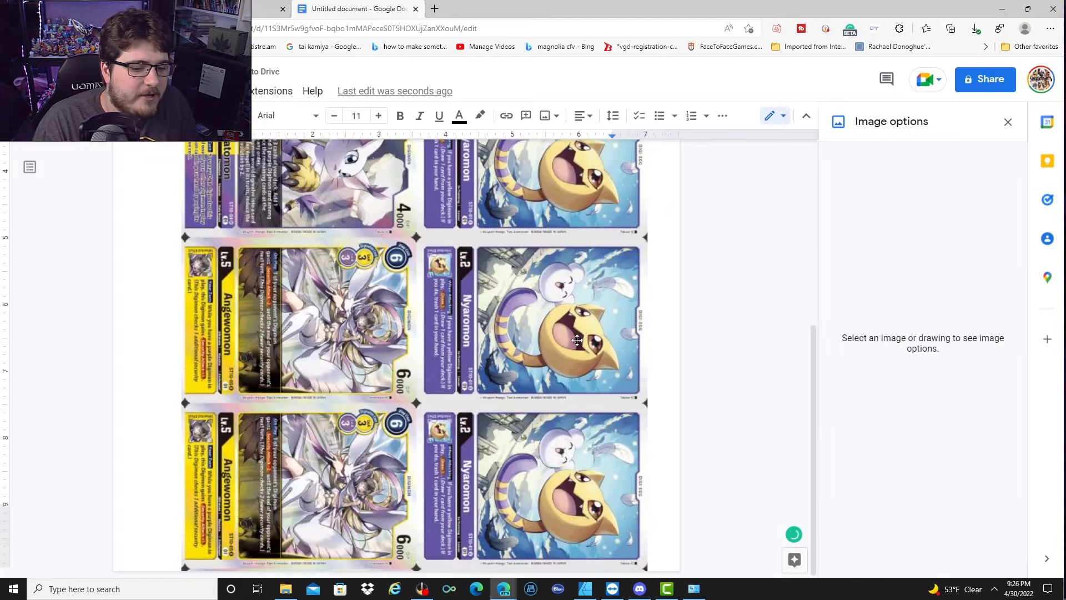
- Place the caret right after the enlarged card image
{"action": "scroll", "coordinate": [532, 413], "scroll_direction": "down", "scroll_amount": 1}
{"action": "scroll", "coordinate": [532, 412], "scroll_direction": "up", "scroll_amount": 2}
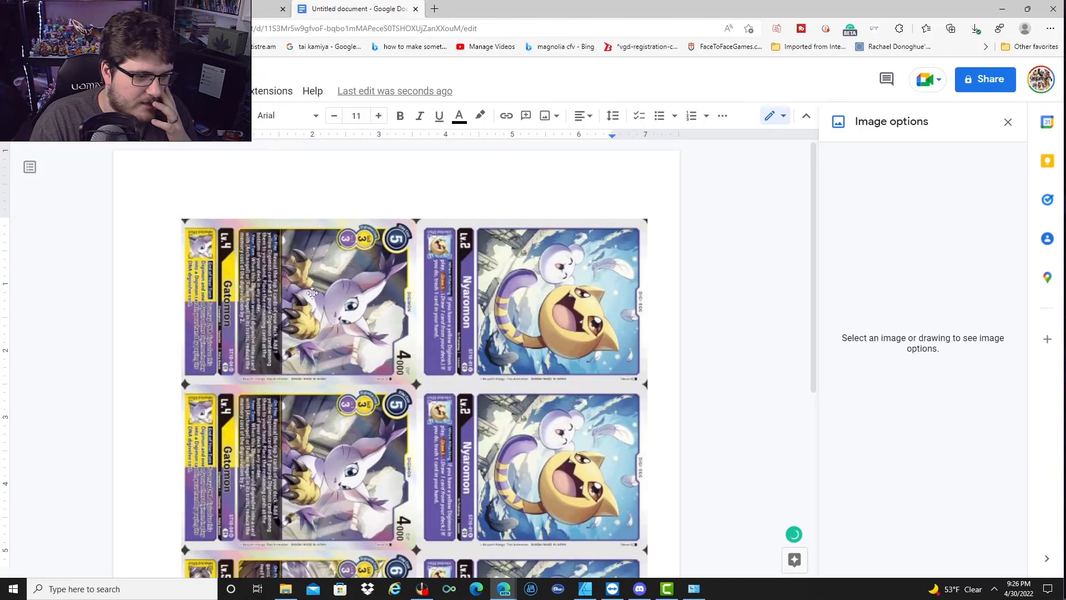
{"action": "scroll", "coordinate": [445, 300], "scroll_direction": "down", "scroll_amount": 5}
{"action": "scroll", "coordinate": [446, 358], "scroll_direction": "down", "scroll_amount": 1}
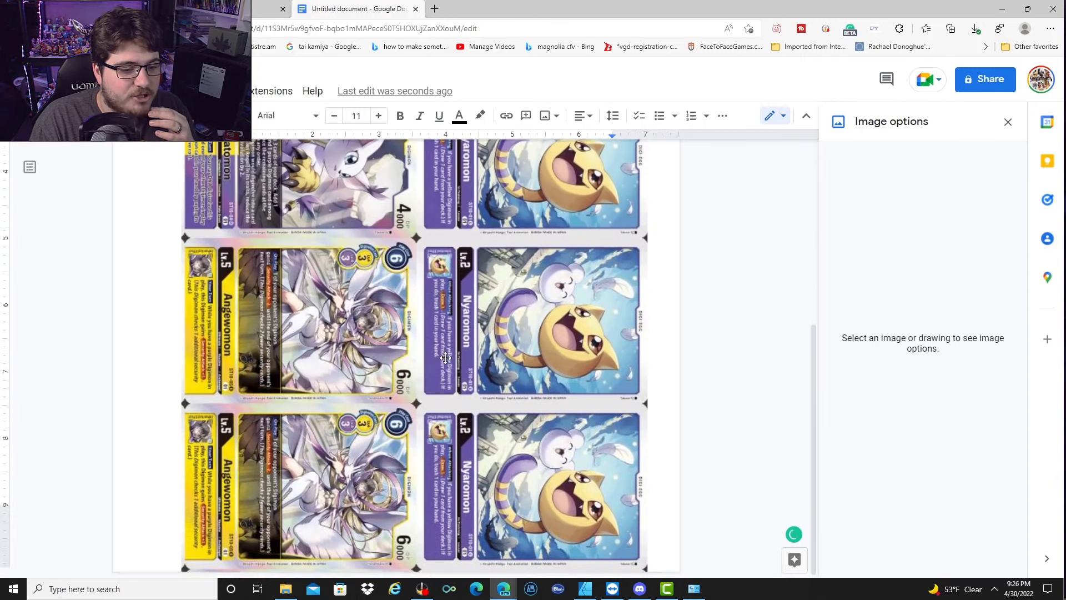
{"action": "scroll", "coordinate": [466, 341], "scroll_direction": "up", "scroll_amount": 5}
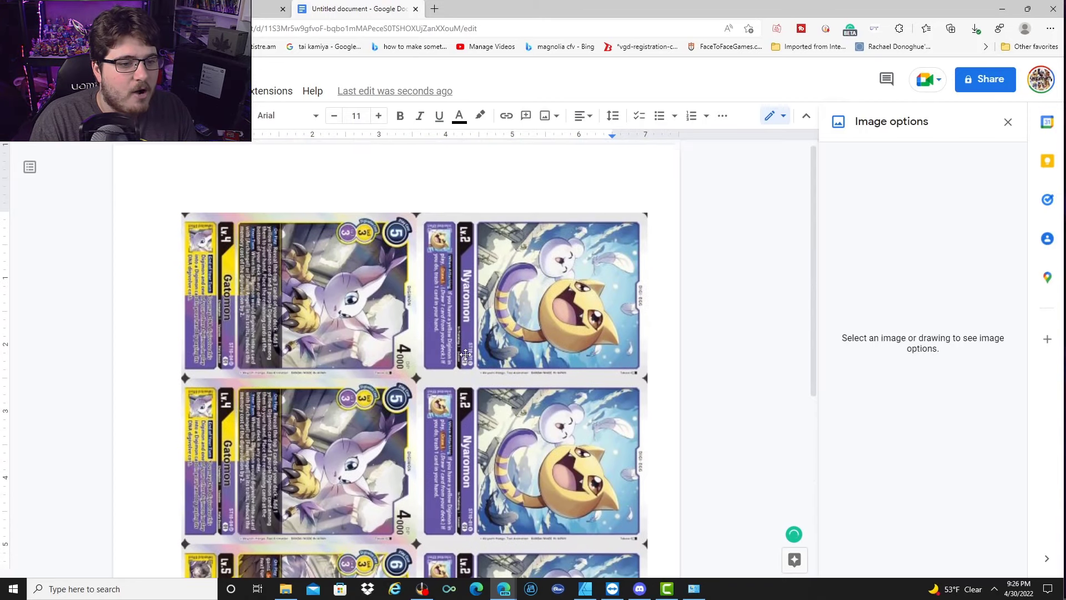
{"action": "scroll", "coordinate": [466, 339], "scroll_direction": "down", "scroll_amount": 5}
{"action": "left_click", "coordinate": [660, 557]}
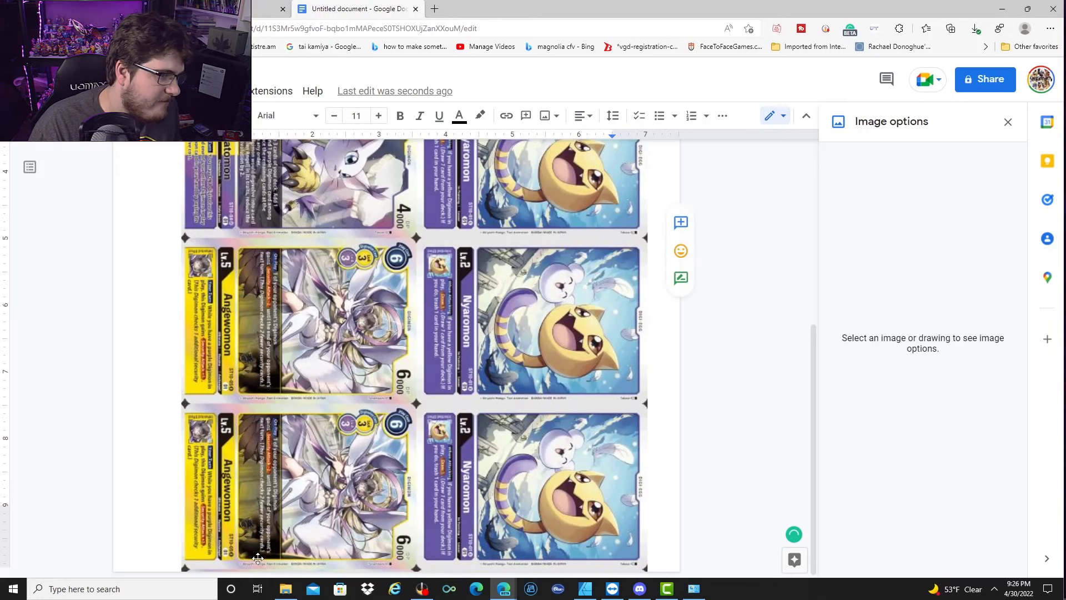
- Drag the top margin marker up on the vertical ruler to shrink the page's top margin
{"action": "scroll", "coordinate": [255, 555], "scroll_direction": "up", "scroll_amount": 6}
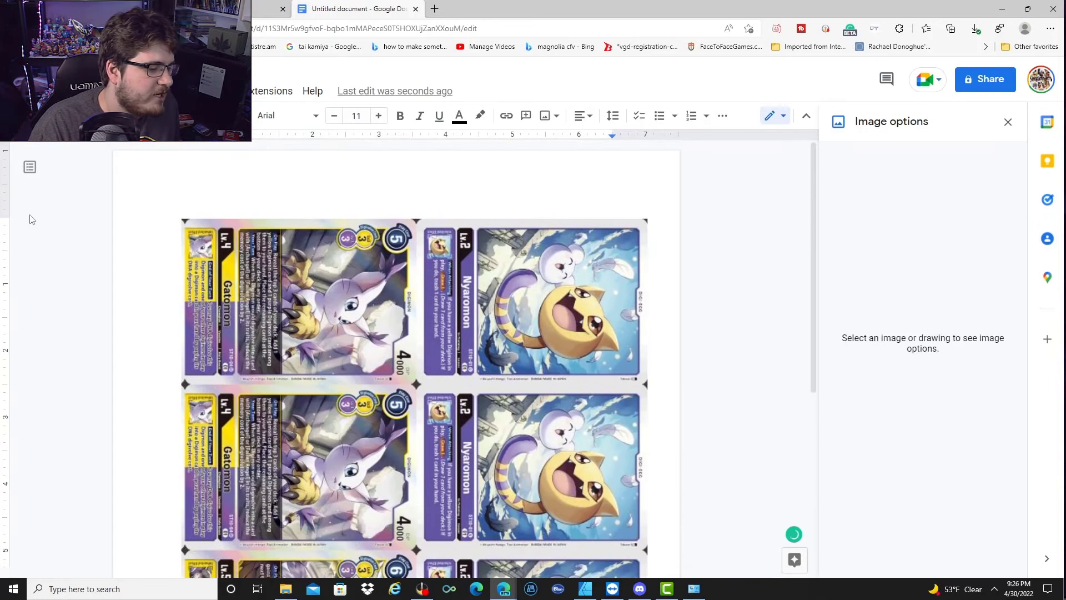
{"action": "left_click", "coordinate": [1027, 10]}
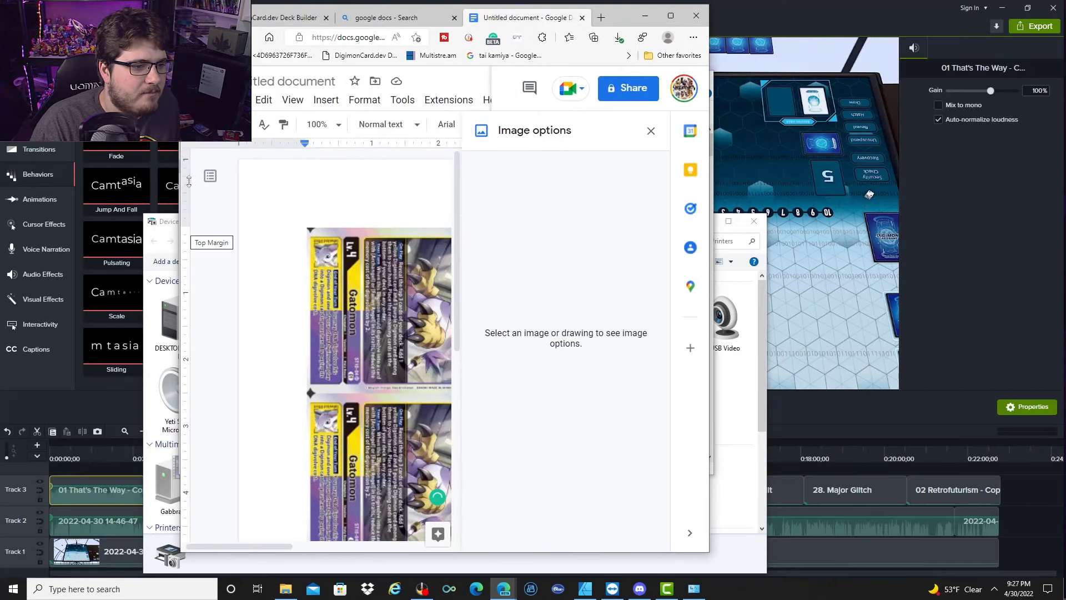
{"action": "left_click_drag", "start_coordinate": [181, 223], "coordinate": [191, 202]}
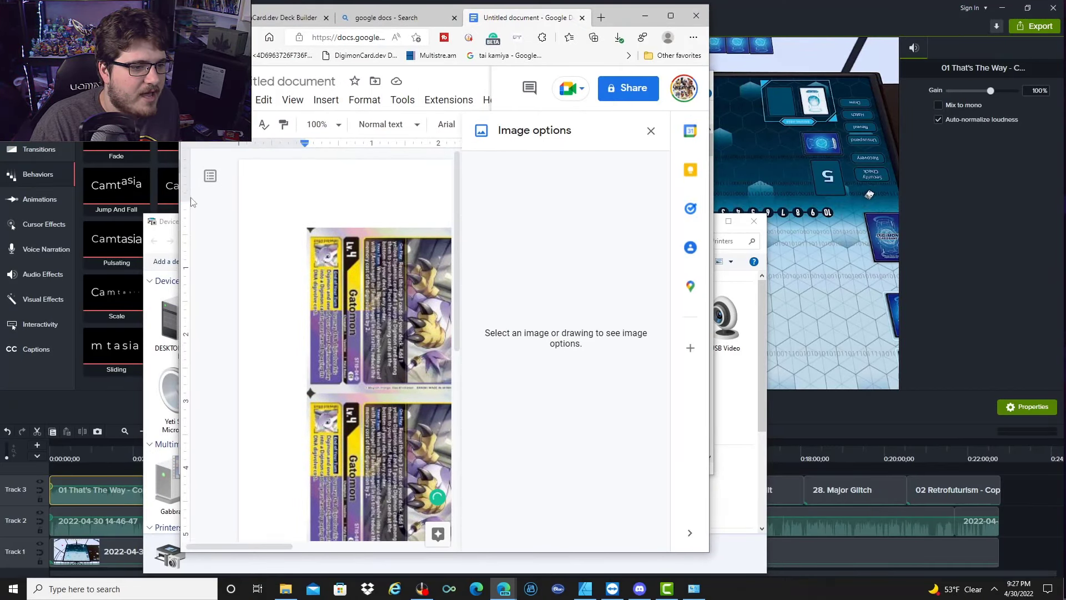
{"action": "left_click", "coordinate": [671, 15]}
{"action": "scroll", "coordinate": [383, 273], "scroll_direction": "down", "scroll_amount": 5}
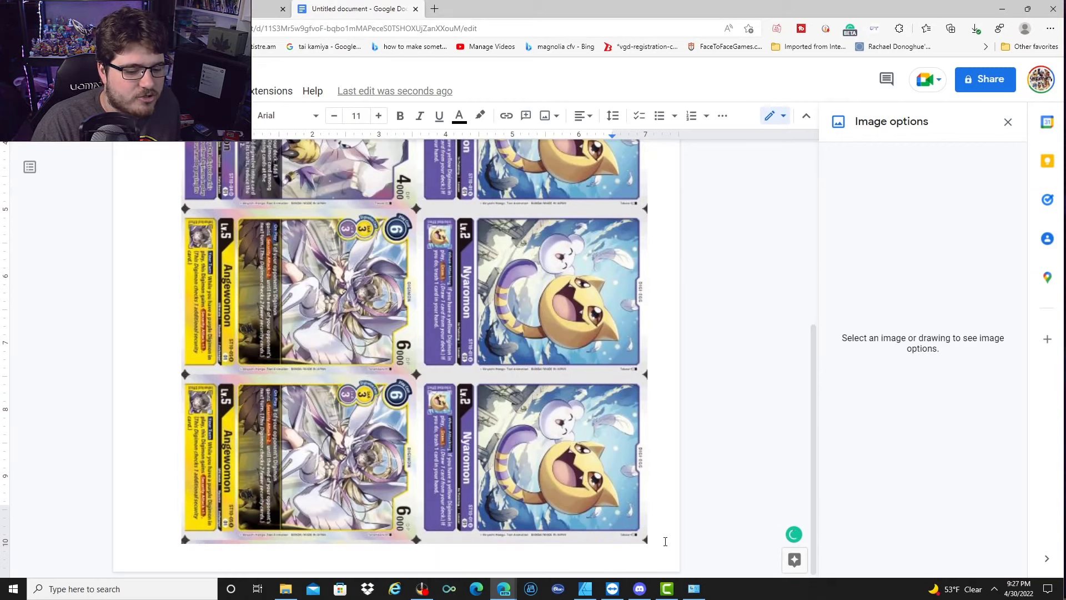
- Start a new page and drag the customDeck image from Downloads onto it
{"action": "key", "text": "Return"}
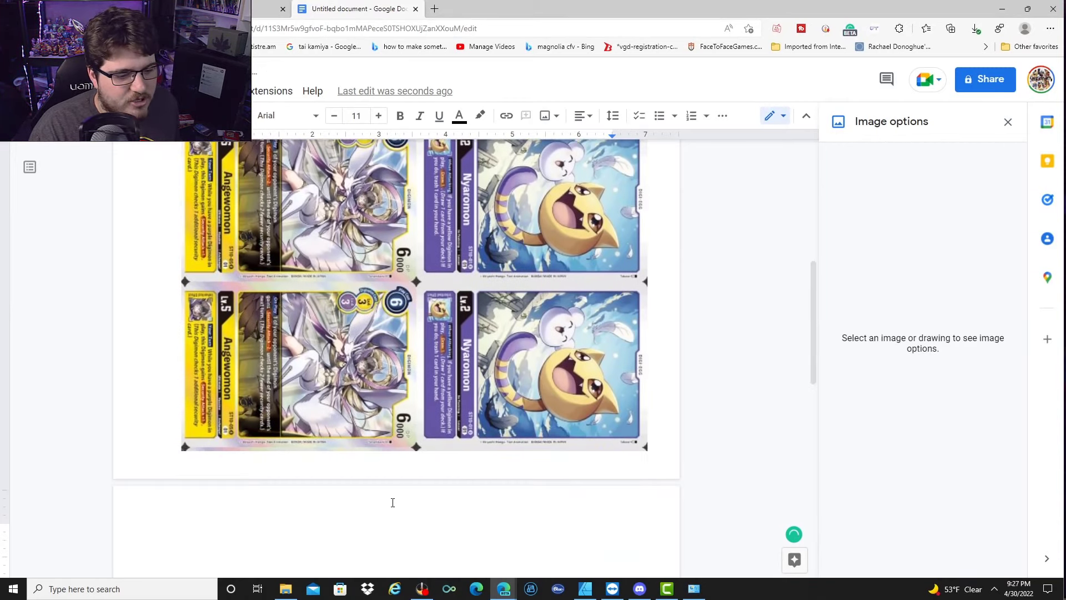
{"action": "scroll", "coordinate": [392, 502], "scroll_direction": "down", "scroll_amount": 4}
{"action": "left_click", "coordinate": [285, 589]}
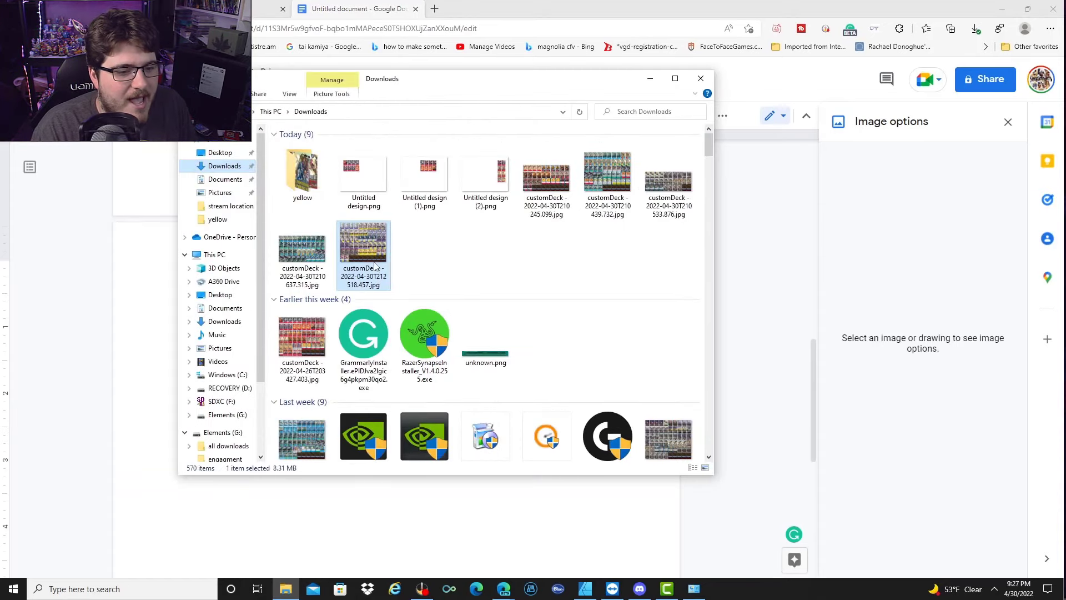
{"action": "left_click_drag", "start_coordinate": [375, 267], "coordinate": [154, 321]}
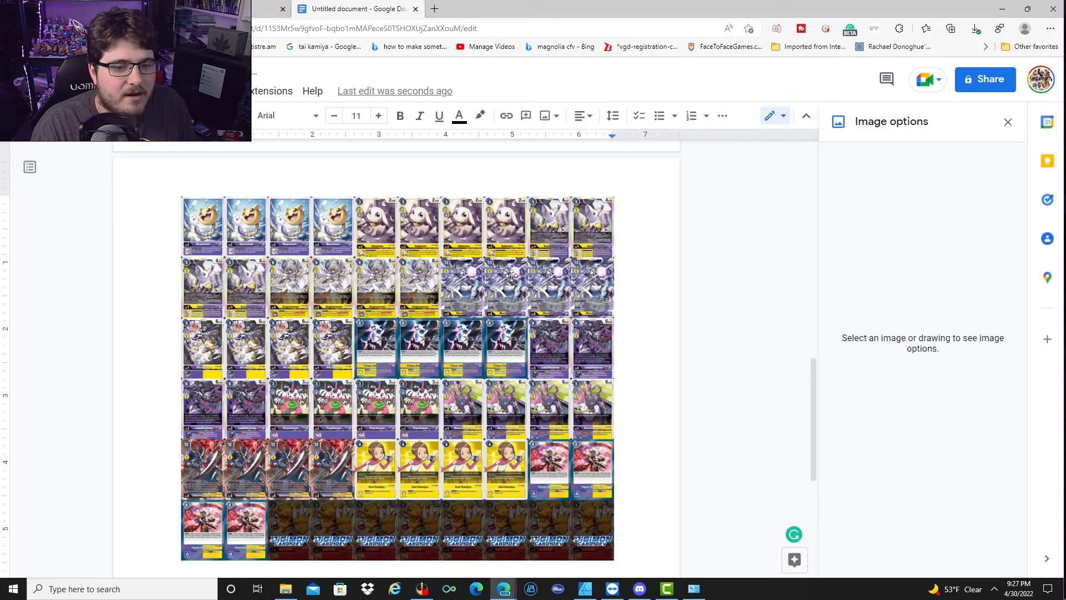
- Frame a crop around the next four-by-two block of eight cards
{"action": "right_click", "coordinate": [512, 276]}
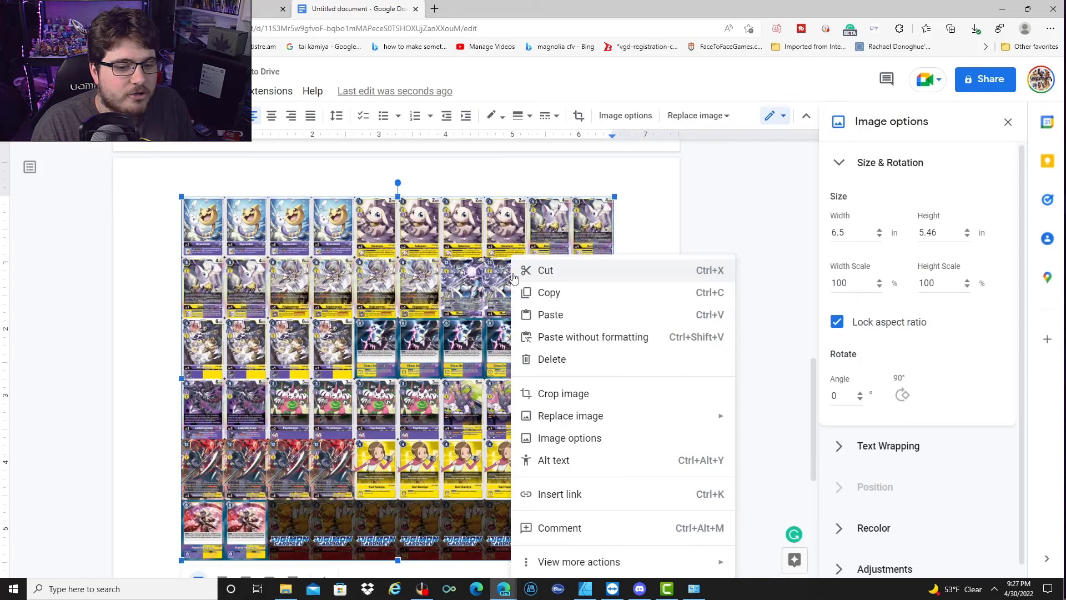
{"action": "left_click", "coordinate": [575, 395]}
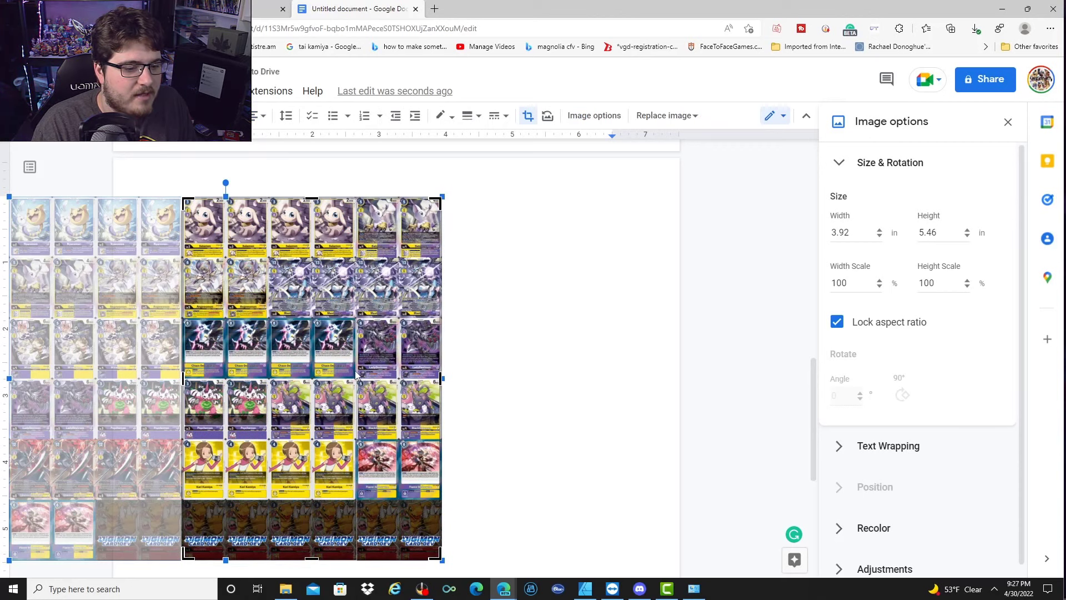
{"action": "left_click_drag", "start_coordinate": [356, 374], "coordinate": [355, 370]}
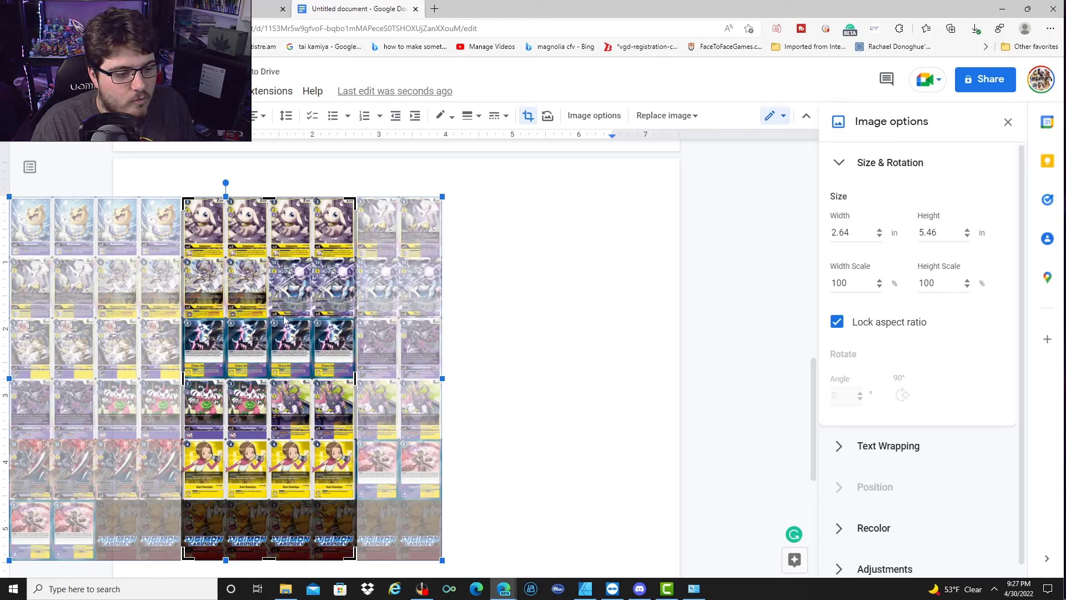
{"action": "left_click_drag", "start_coordinate": [283, 318], "coordinate": [284, 315]}
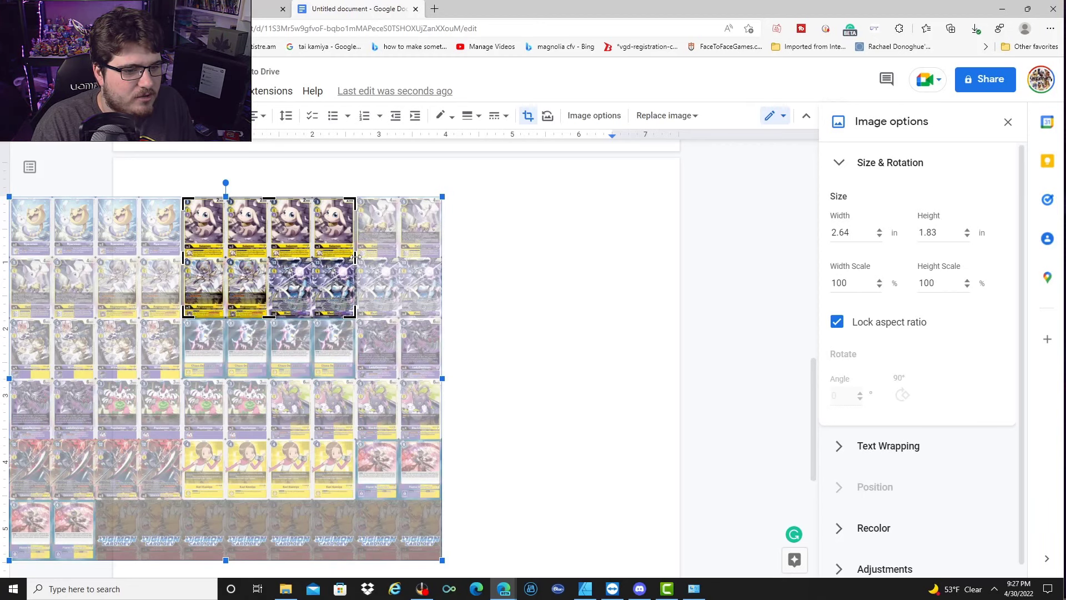
{"action": "scroll", "coordinate": [331, 256], "scroll_direction": "up", "scroll_amount": 1}
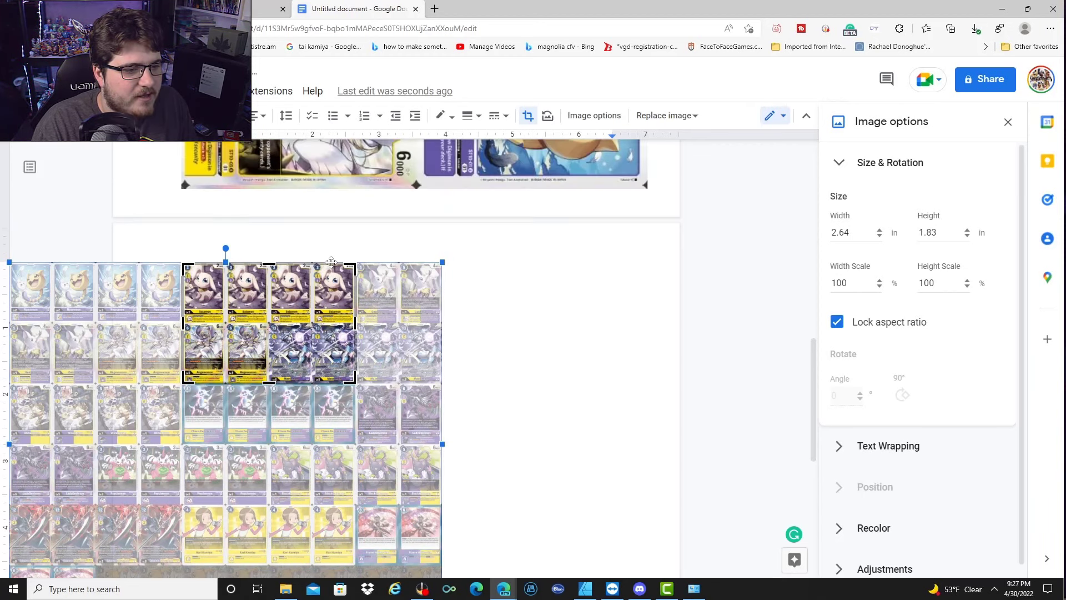
- Apply the crop, rotate the block 90° and set its width to 10 inches
{"action": "left_click", "coordinate": [385, 347]}
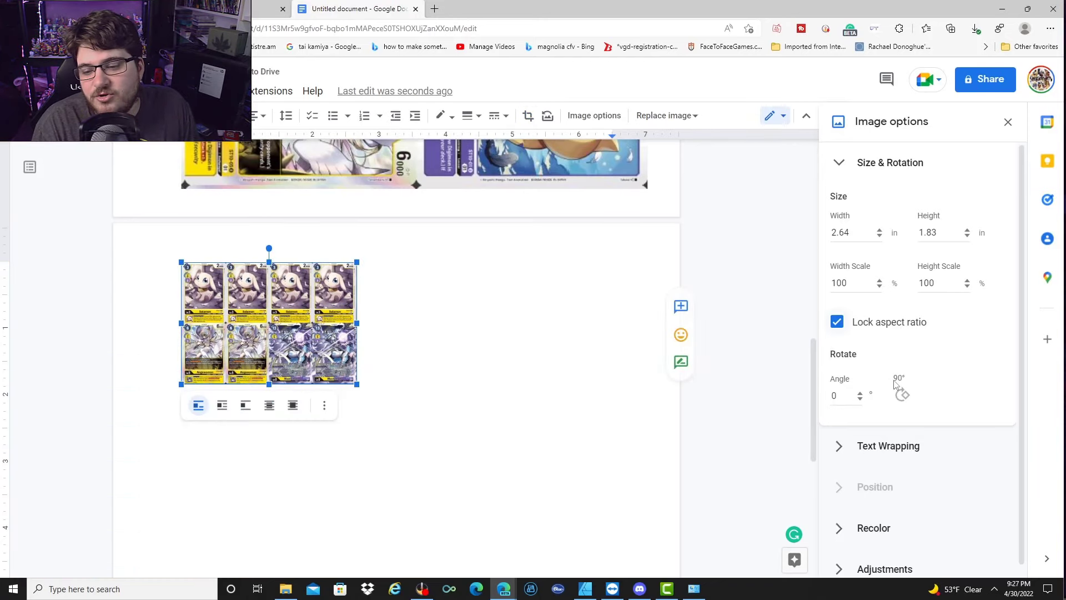
{"action": "left_click", "coordinate": [901, 394]}
{"action": "left_click", "coordinate": [854, 232]}
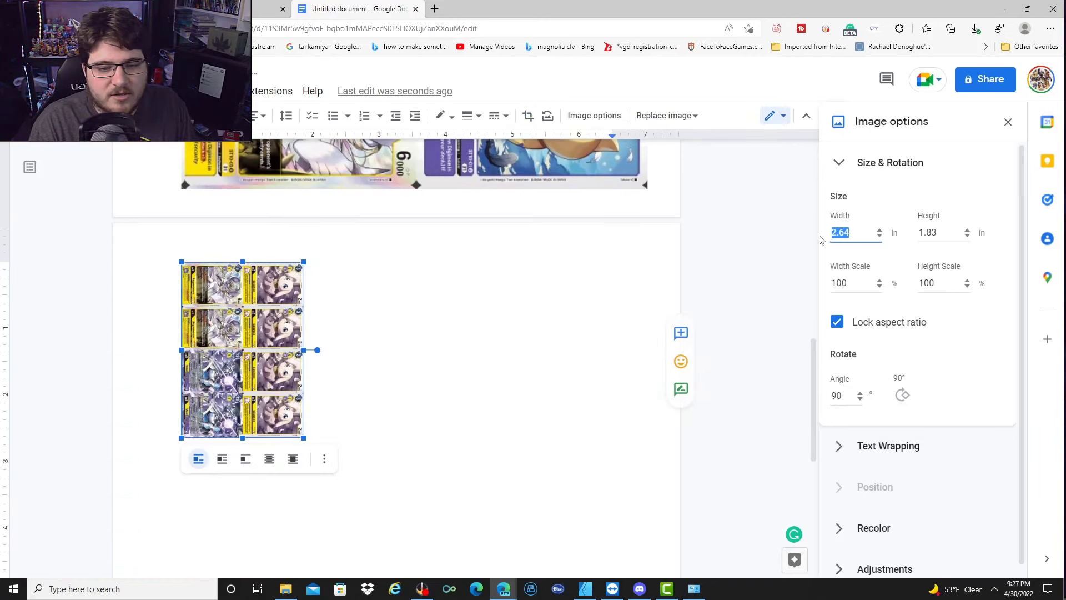
{"action": "type", "text": "10"}
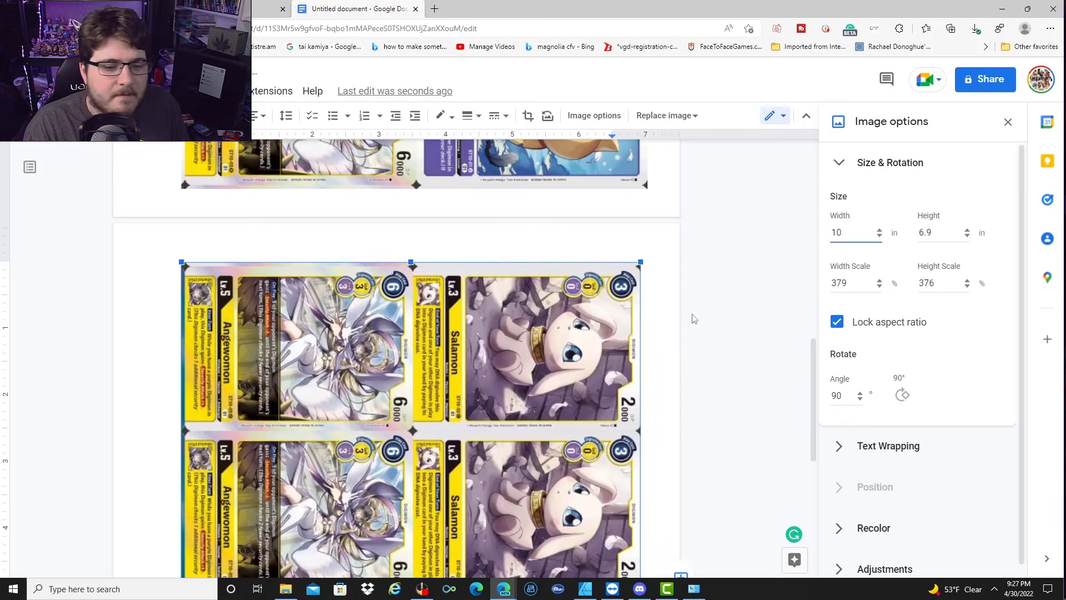
{"action": "scroll", "coordinate": [592, 354], "scroll_direction": "down", "scroll_amount": 2}
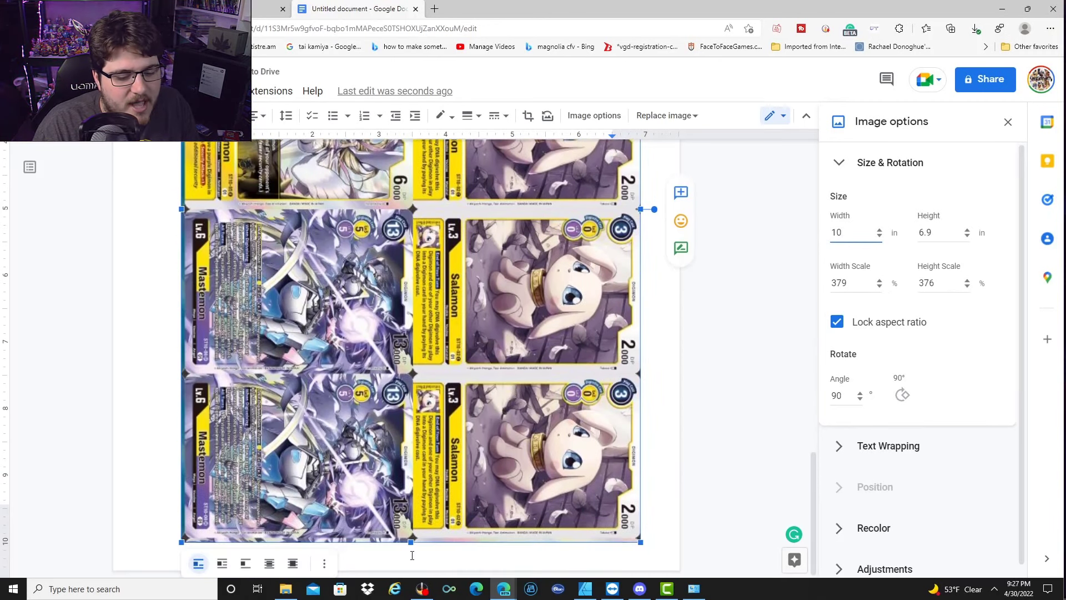
- Trim a sliver off the block's bottom edge and start a new line after it
{"action": "right_click", "coordinate": [410, 541]}
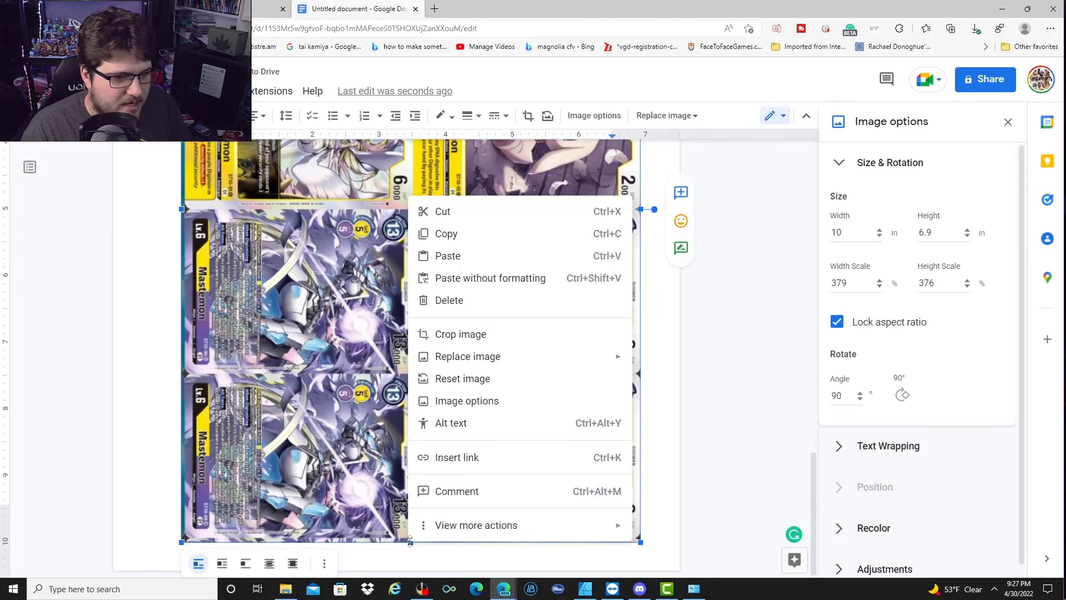
{"action": "left_click", "coordinate": [461, 333]}
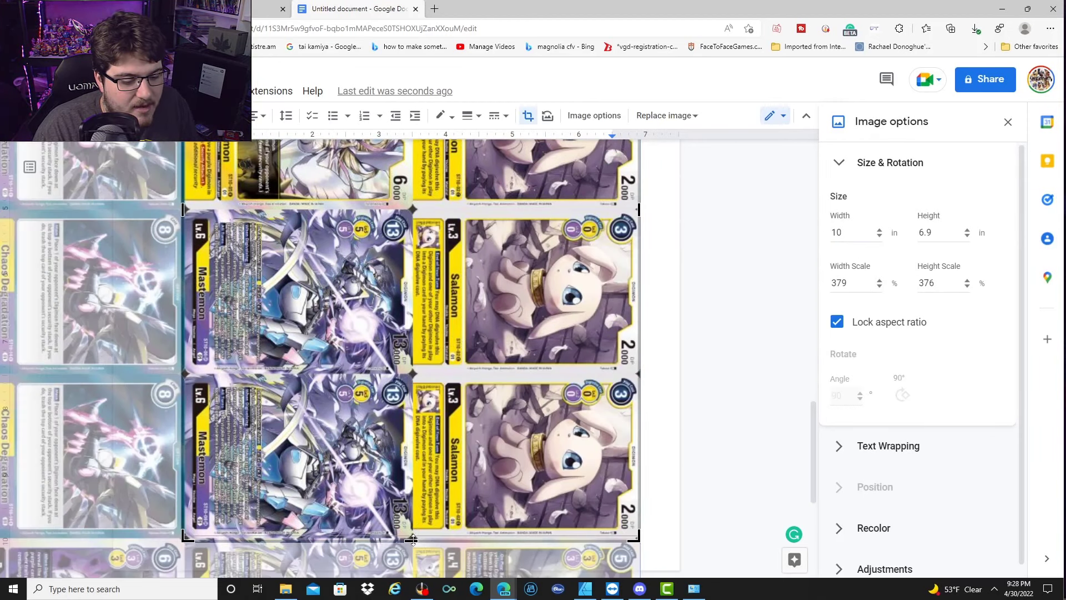
{"action": "left_click_drag", "start_coordinate": [411, 539], "coordinate": [412, 534]}
{"action": "left_click", "coordinate": [664, 483]}
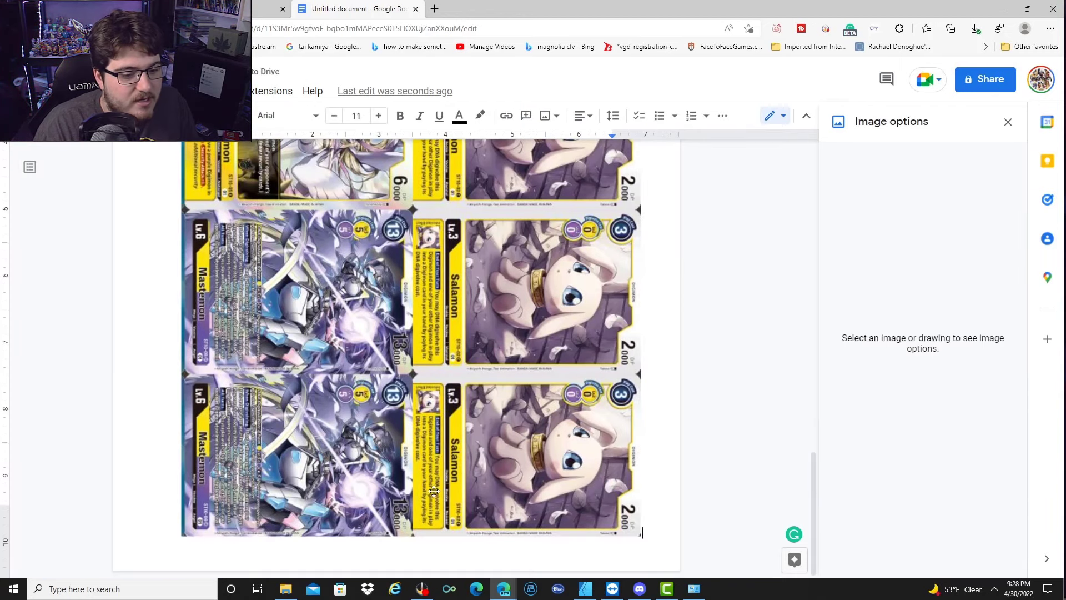
{"action": "left_click", "coordinate": [661, 532]}
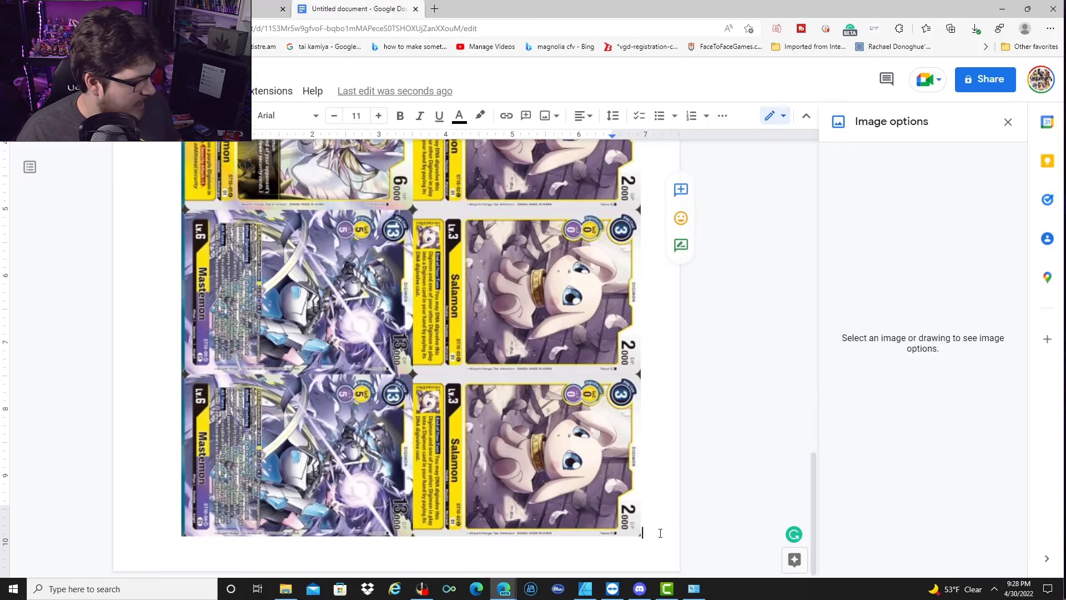
{"action": "key", "text": "Return"}
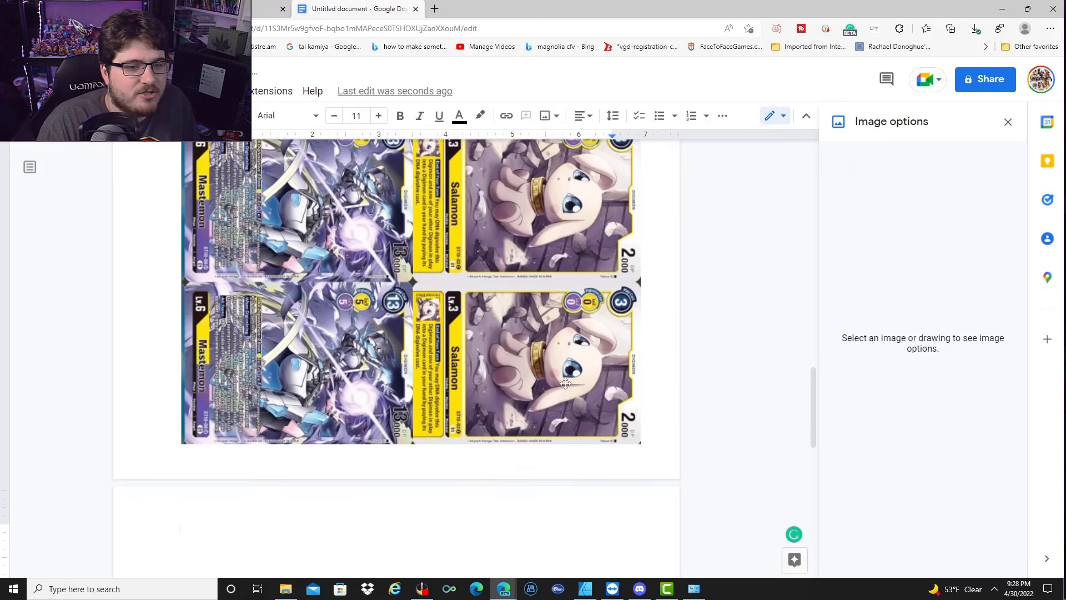
- Insert the deck JPG from Downloads and crop it to an eight-card 2x4 block
{"action": "left_click", "coordinate": [286, 589]}
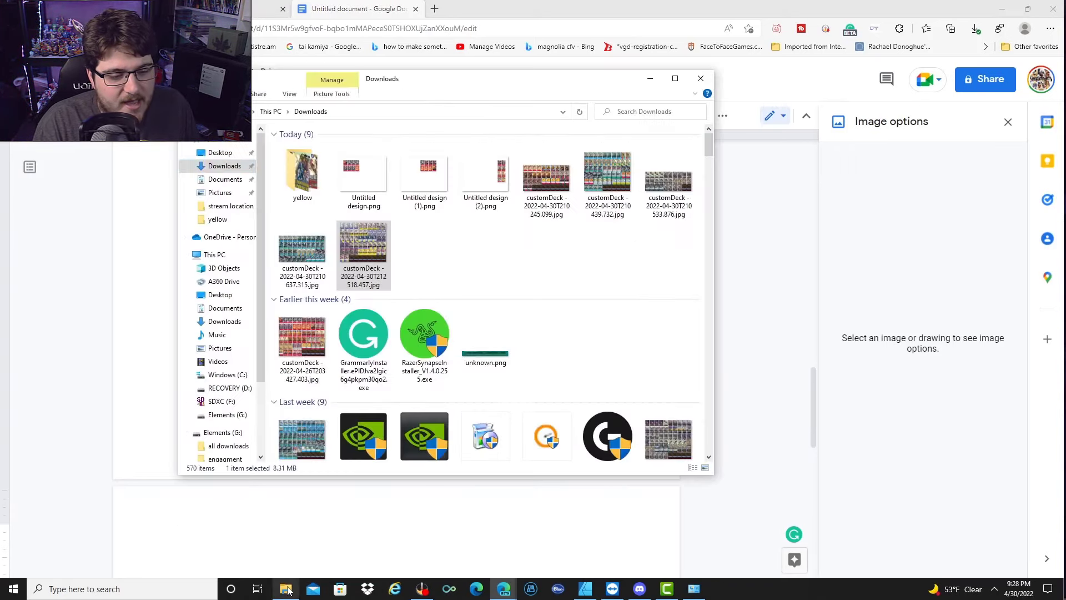
{"action": "left_click_drag", "start_coordinate": [363, 244], "coordinate": [238, 526]}
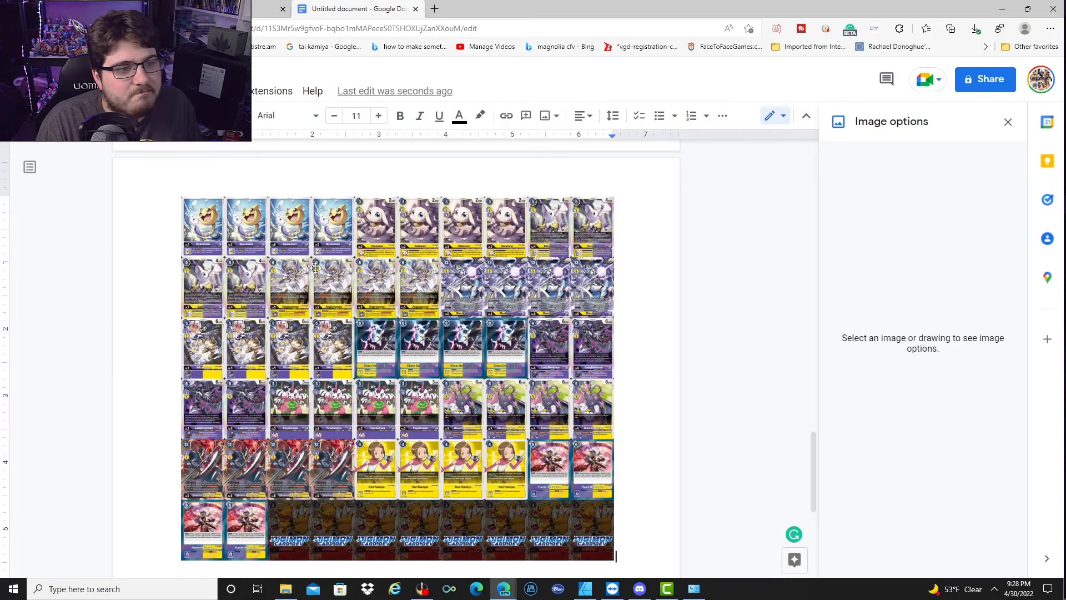
{"action": "right_click", "coordinate": [362, 287]}
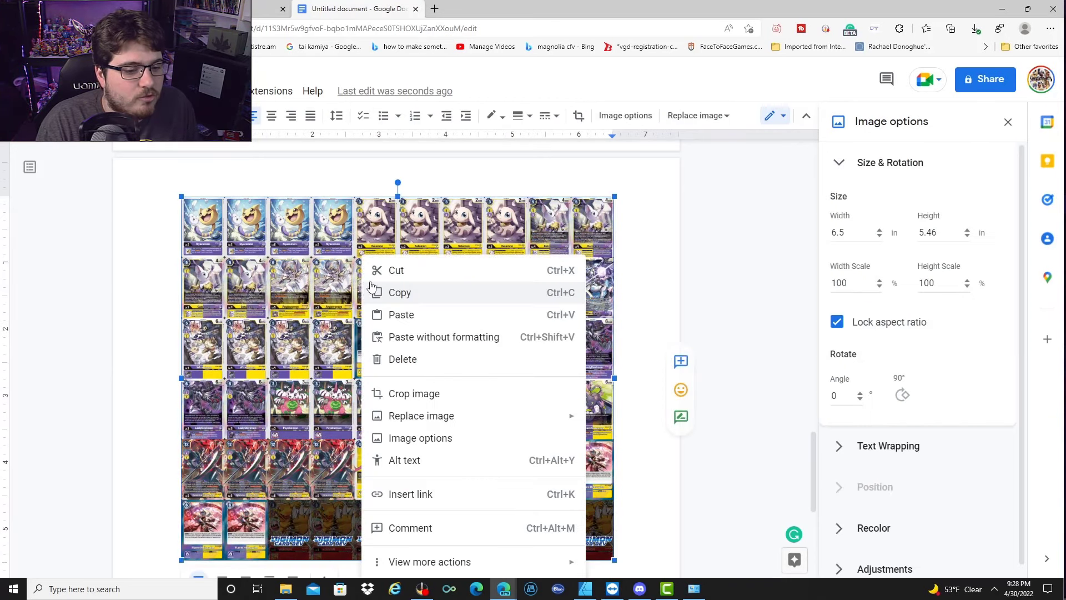
{"action": "left_click", "coordinate": [432, 393]}
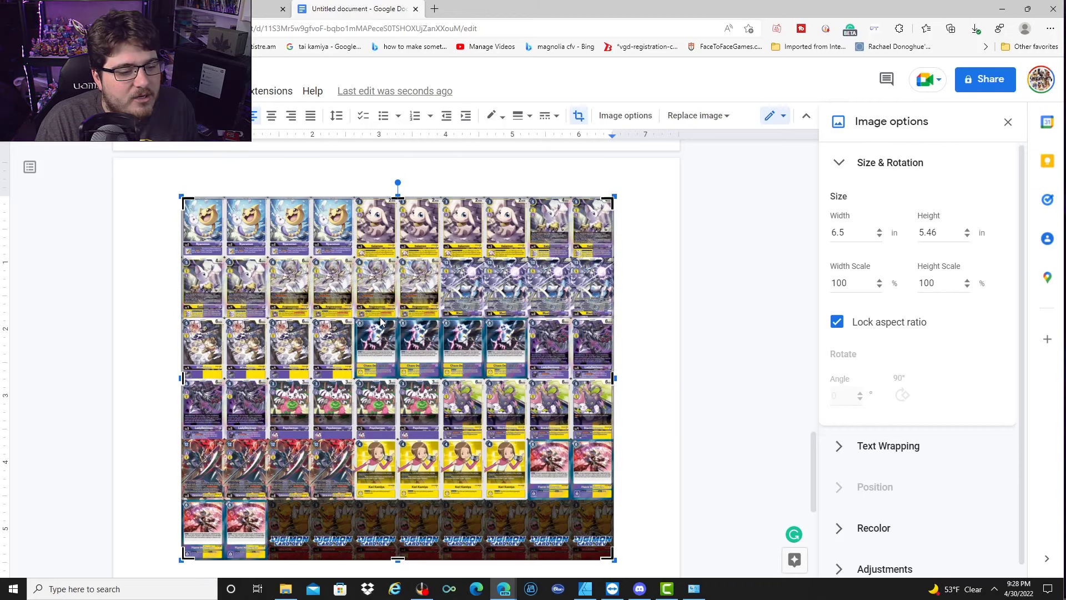
{"action": "left_click_drag", "start_coordinate": [381, 321], "coordinate": [382, 321]}
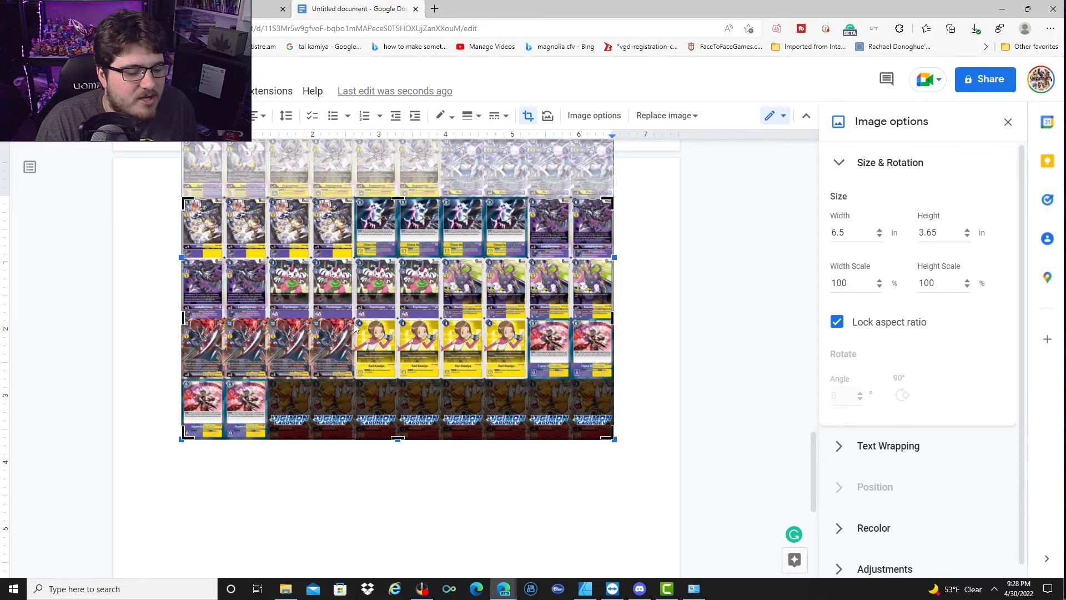
{"action": "left_click_drag", "start_coordinate": [354, 324], "coordinate": [353, 323]}
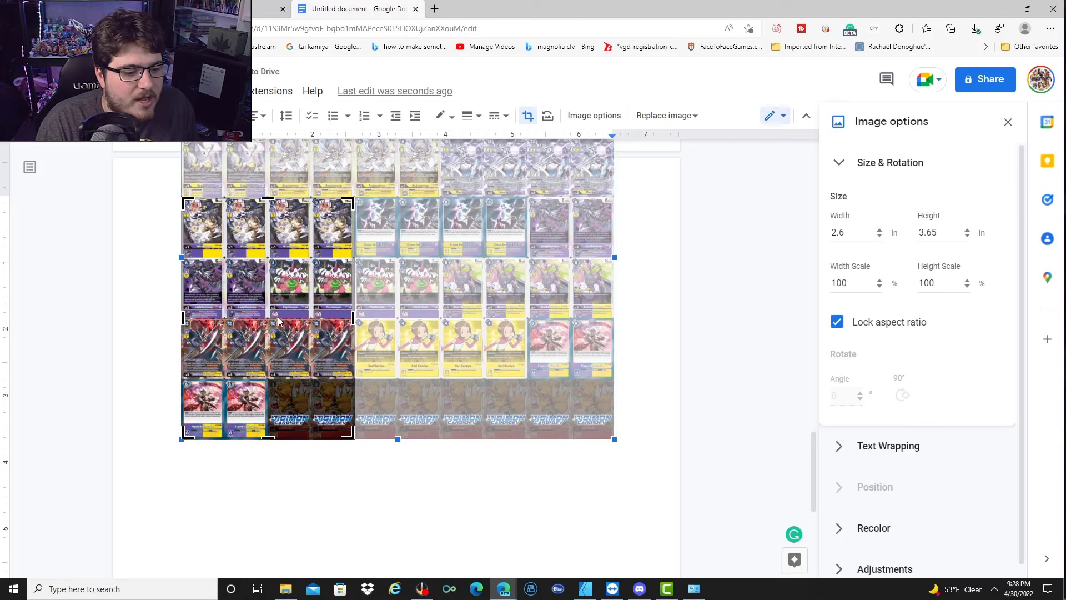
{"action": "left_click_drag", "start_coordinate": [279, 319], "coordinate": [279, 316]}
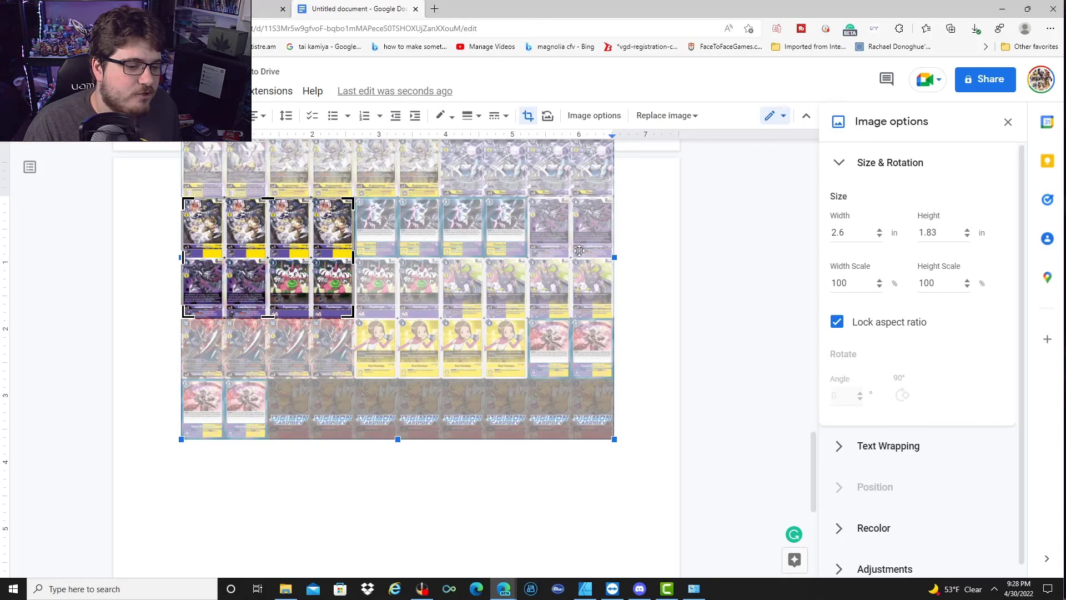
{"action": "key", "text": "Return"}
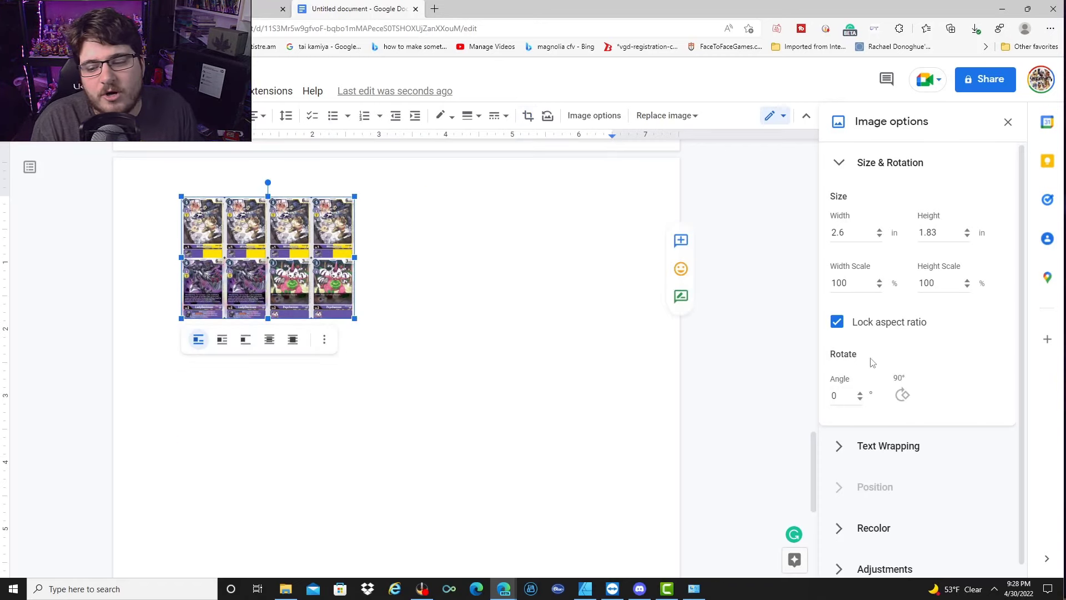
- Rotate the card block 90° and set its width to 10 in, giving 10 × 7 in
{"action": "left_click", "coordinate": [902, 395]}
{"action": "left_click_drag", "start_coordinate": [858, 232], "coordinate": [817, 237]}
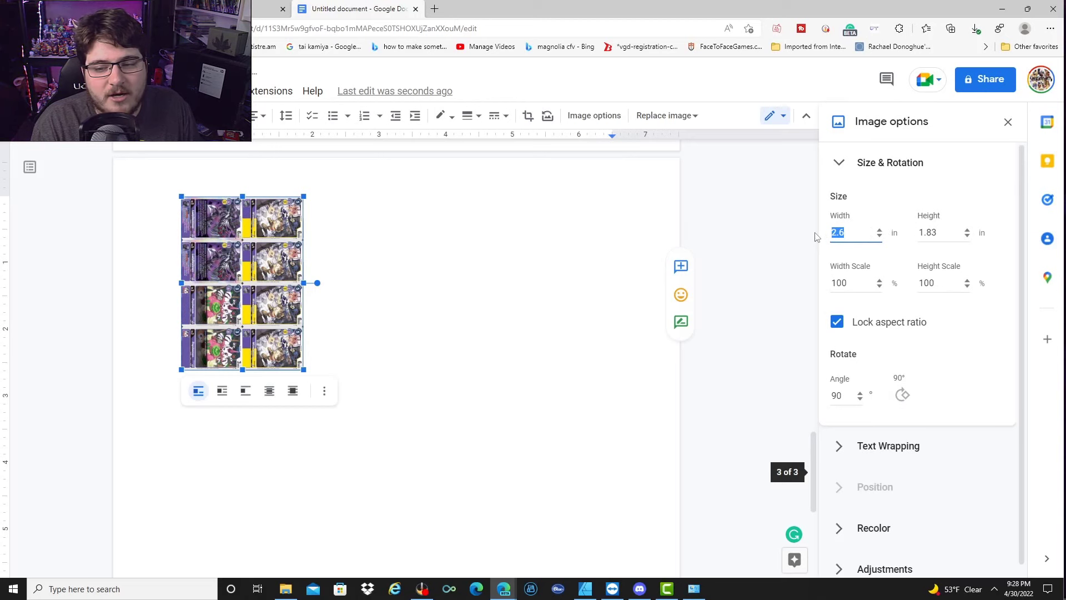
{"action": "type", "text": "10"}
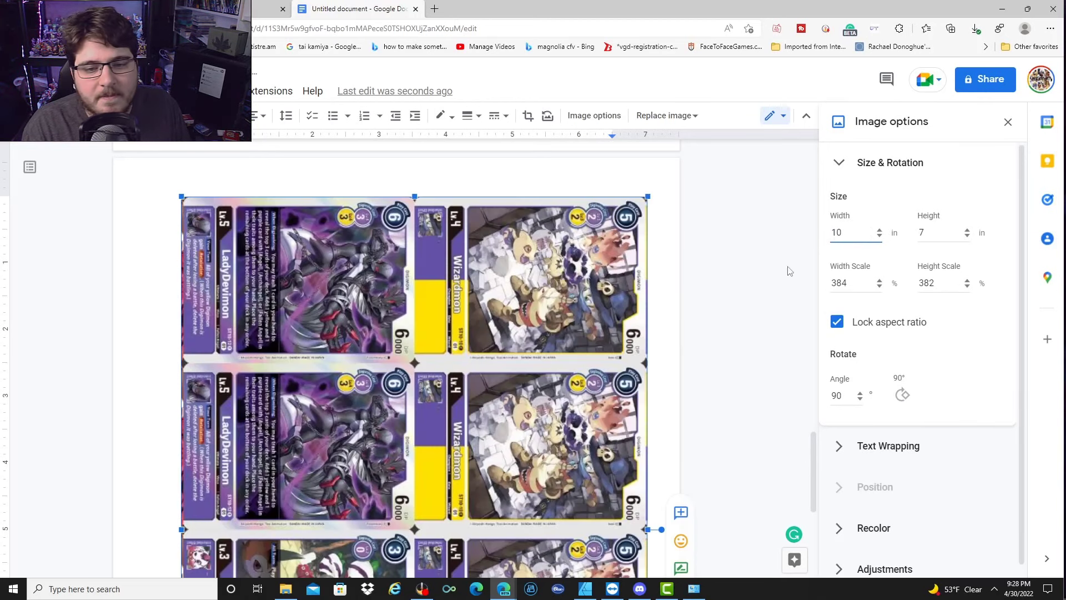
{"action": "scroll", "coordinate": [626, 322], "scroll_direction": "down", "scroll_amount": 1}
{"action": "scroll", "coordinate": [627, 322], "scroll_direction": "down", "scroll_amount": 5}
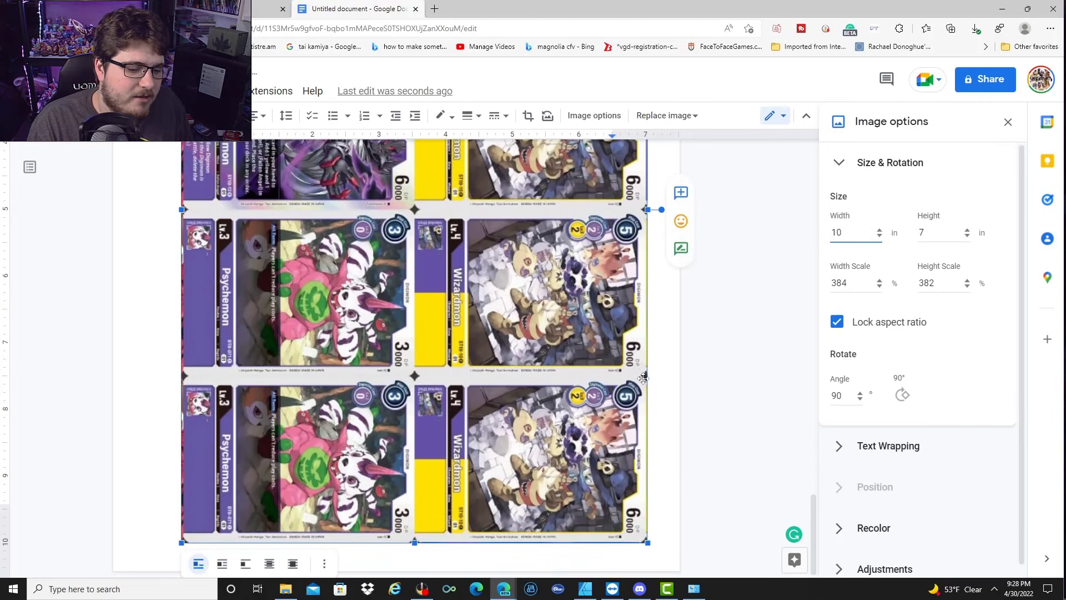
{"action": "left_click", "coordinate": [666, 454]}
{"action": "scroll", "coordinate": [555, 388], "scroll_direction": "down", "scroll_amount": 6}
{"action": "scroll", "coordinate": [532, 354], "scroll_direction": "up", "scroll_amount": 9}
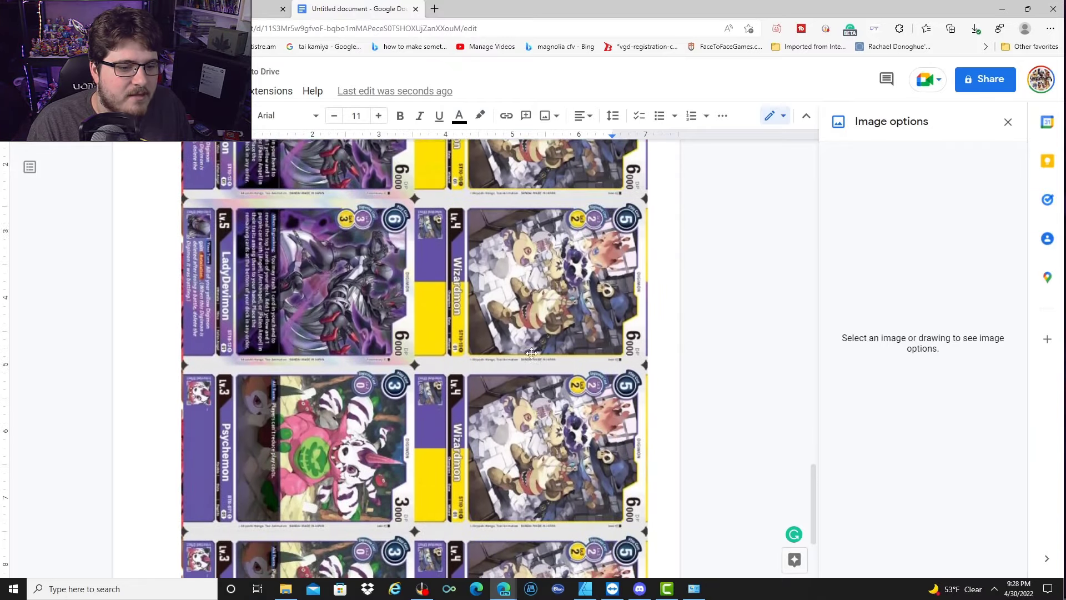
{"action": "scroll", "coordinate": [531, 353], "scroll_direction": "up", "scroll_amount": 10}
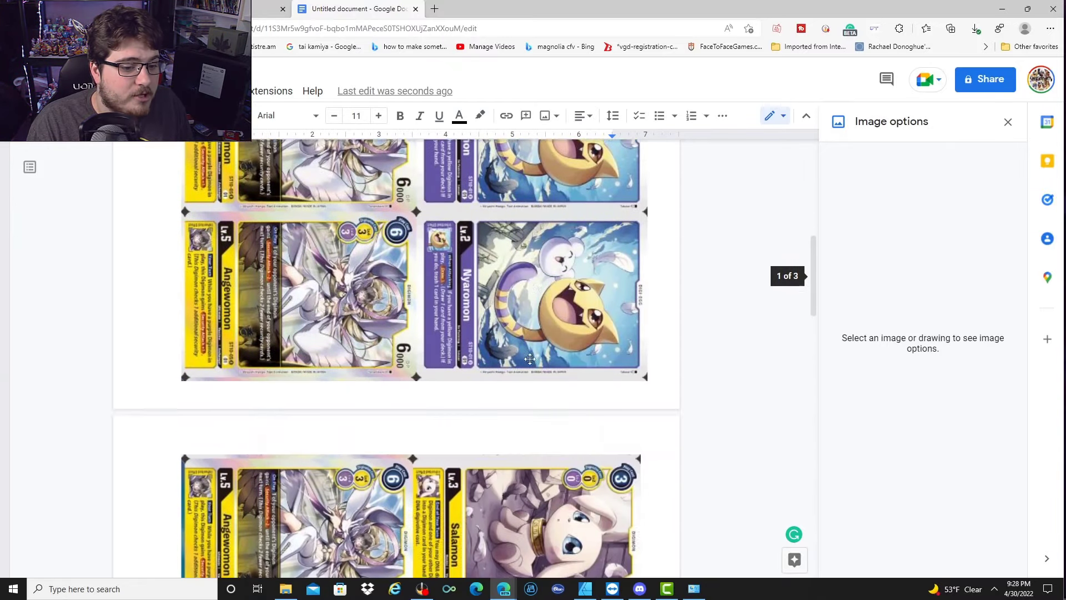
{"action": "scroll", "coordinate": [530, 359], "scroll_direction": "down", "scroll_amount": 10}
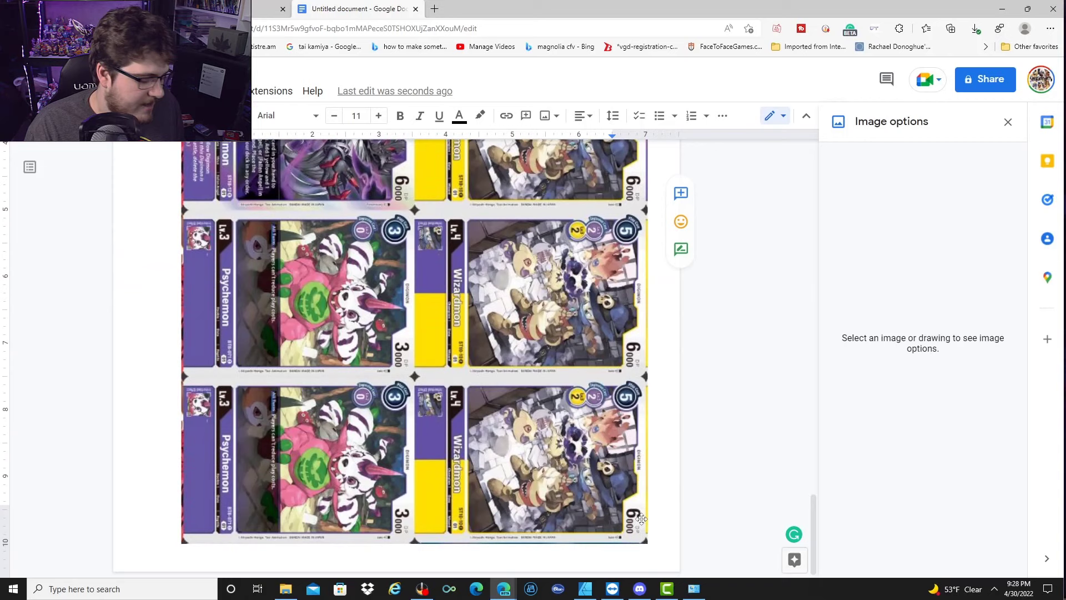
{"action": "scroll", "coordinate": [641, 519], "scroll_direction": "down", "scroll_amount": 2}
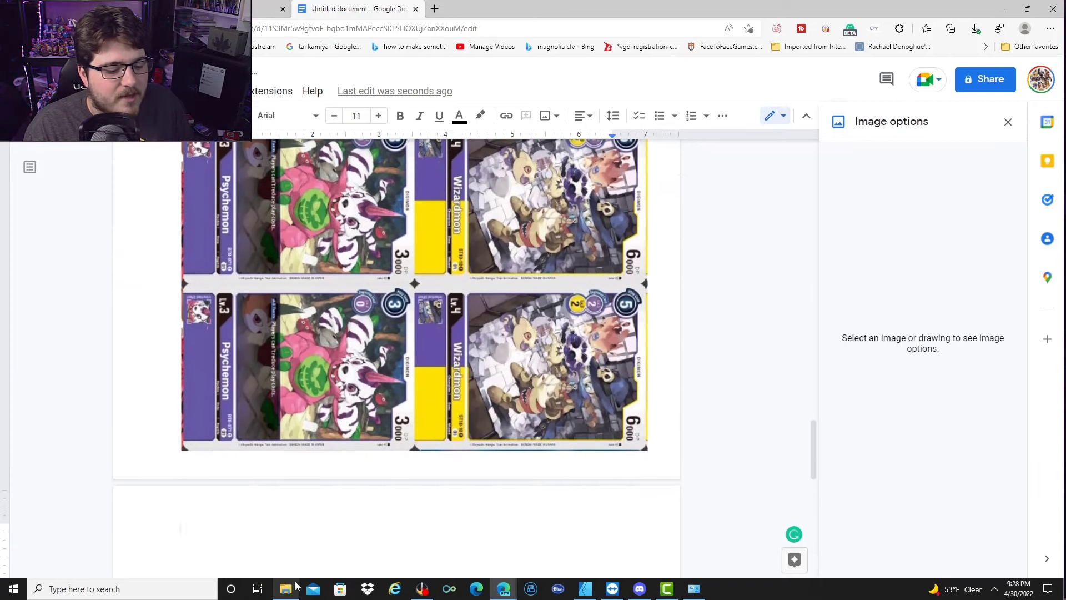
- Add another deck image copy and crop it to the top-right 2x2 cards, 1.31 × 1.83 in
{"action": "left_click", "coordinate": [287, 588]}
{"action": "left_click_drag", "start_coordinate": [361, 261], "coordinate": [238, 524]}
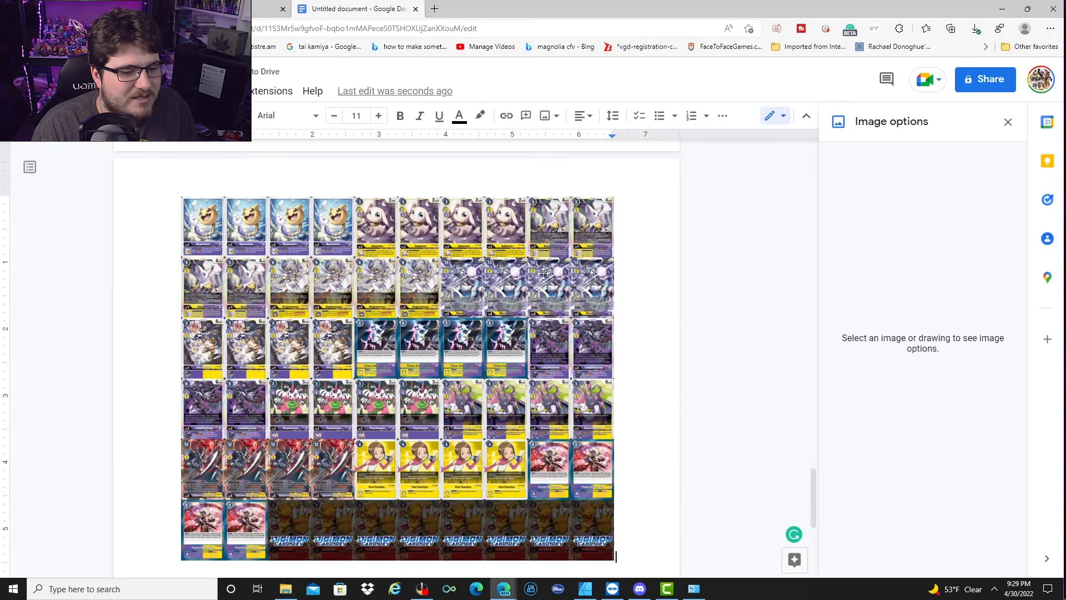
{"action": "right_click", "coordinate": [381, 272]}
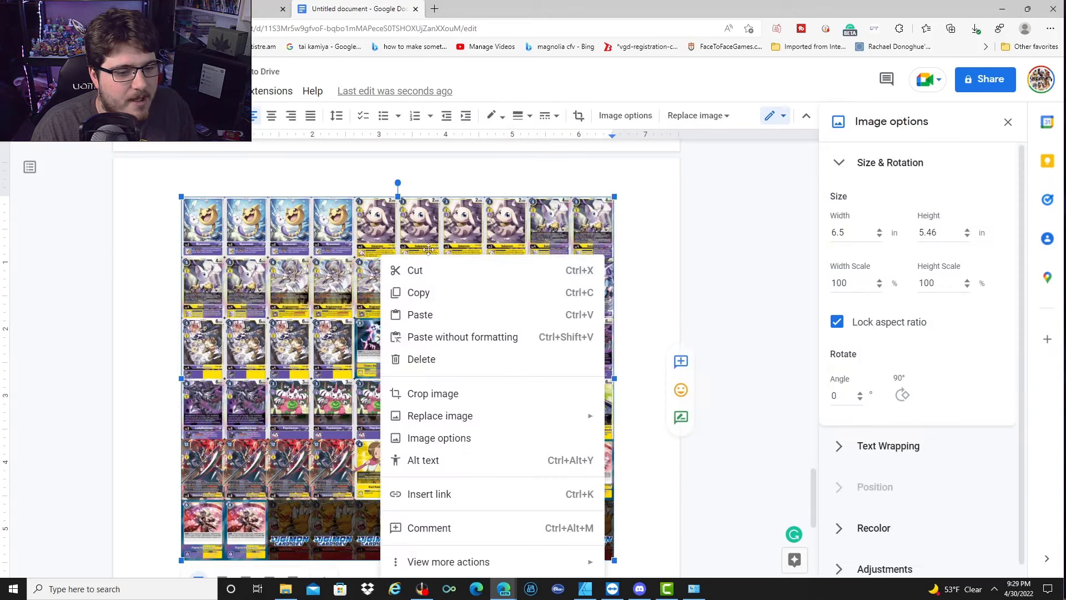
{"action": "left_click", "coordinate": [436, 396]}
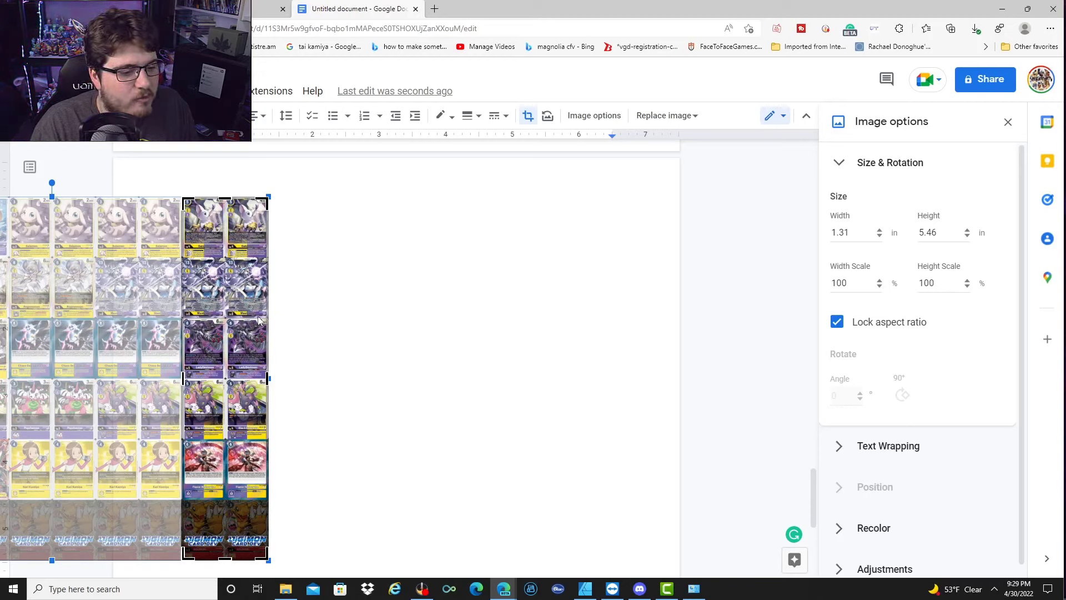
{"action": "left_click_drag", "start_coordinate": [258, 320], "coordinate": [258, 317]}
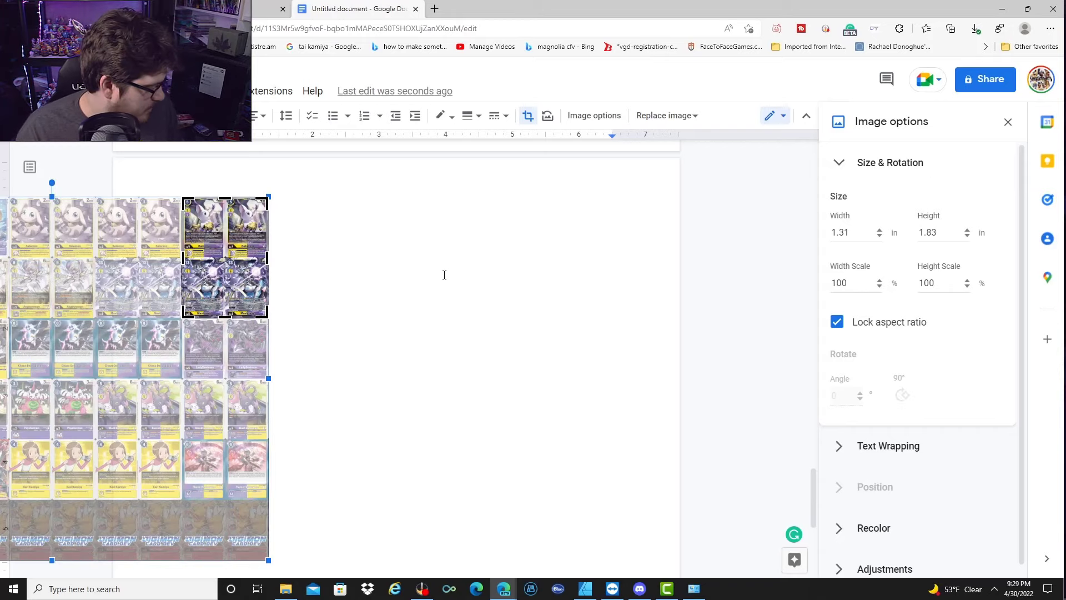
{"action": "key", "text": "Return"}
- Rotate the Mastemon–Gatomon four-card block 90° and set its width to 5 in (5 × 6.98 in)
{"action": "right_click", "coordinate": [253, 269]}
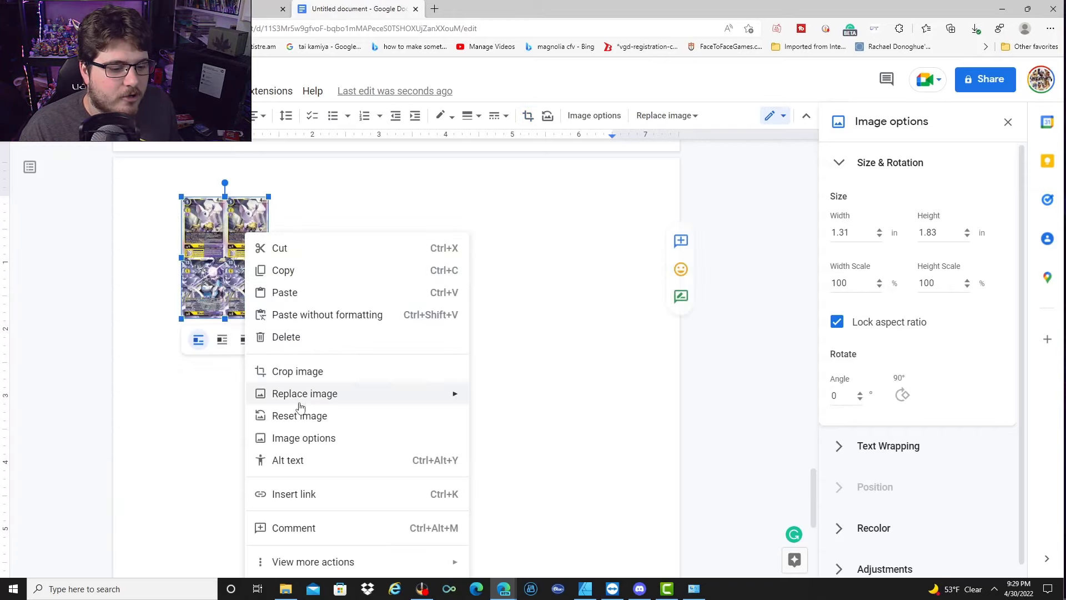
{"action": "left_click", "coordinate": [298, 441]}
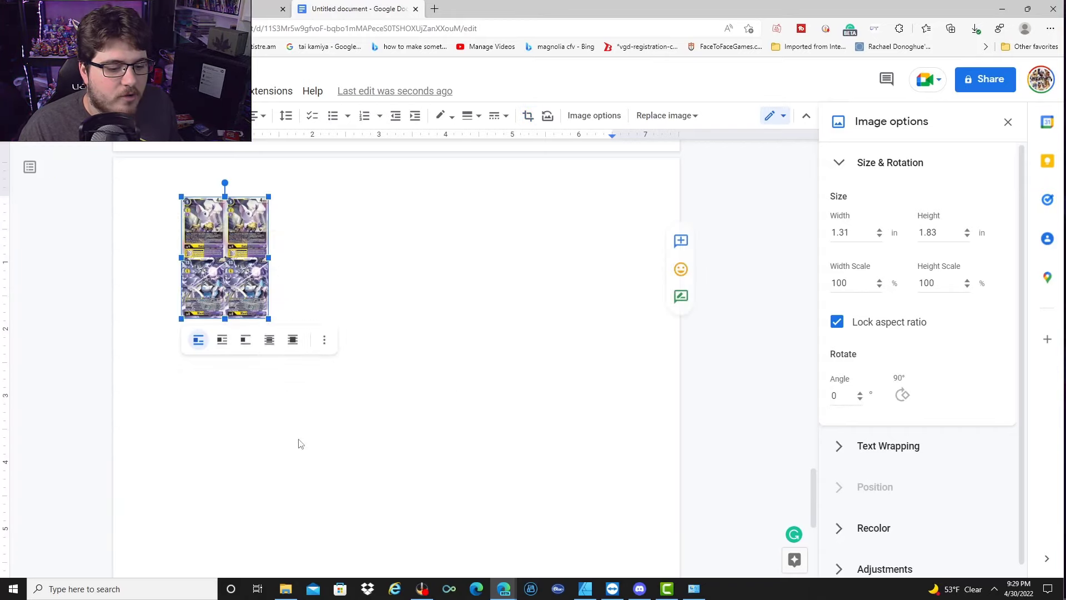
{"action": "left_click", "coordinate": [902, 395]}
{"action": "left_click_drag", "start_coordinate": [858, 233], "coordinate": [824, 238]}
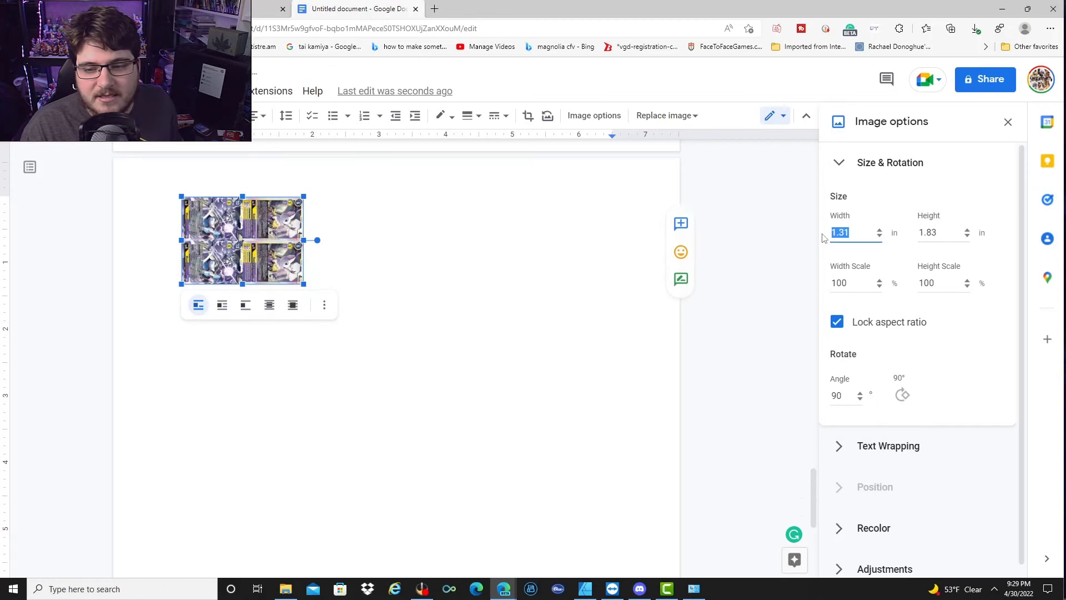
{"action": "type", "text": "5"}
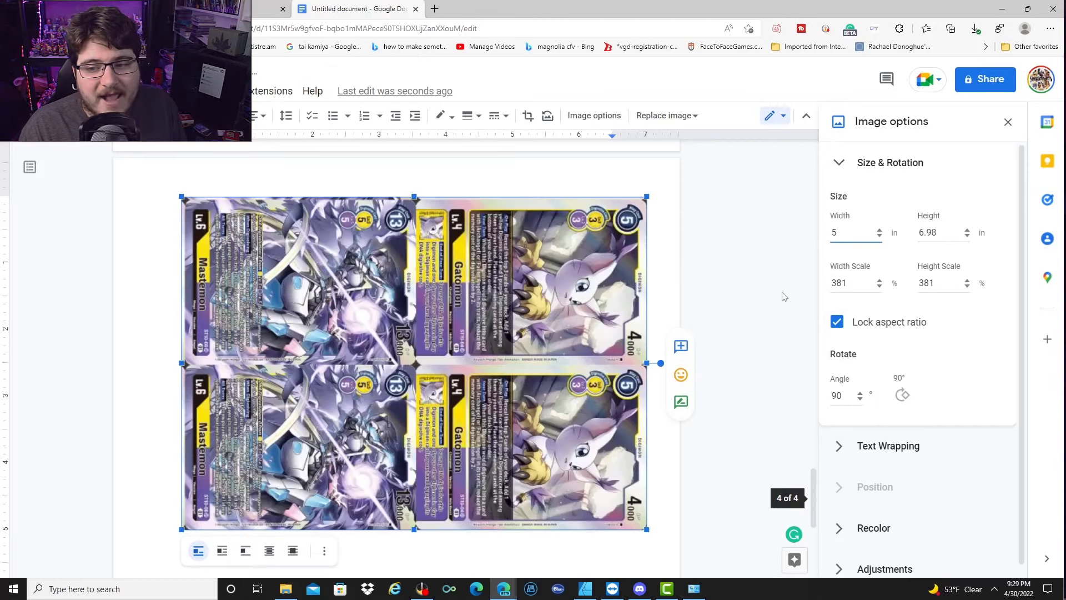
{"action": "left_click", "coordinate": [806, 267]}
- Place another copy of the full deck image on a new fifth page
{"action": "scroll", "coordinate": [602, 377], "scroll_direction": "down", "scroll_amount": 2}
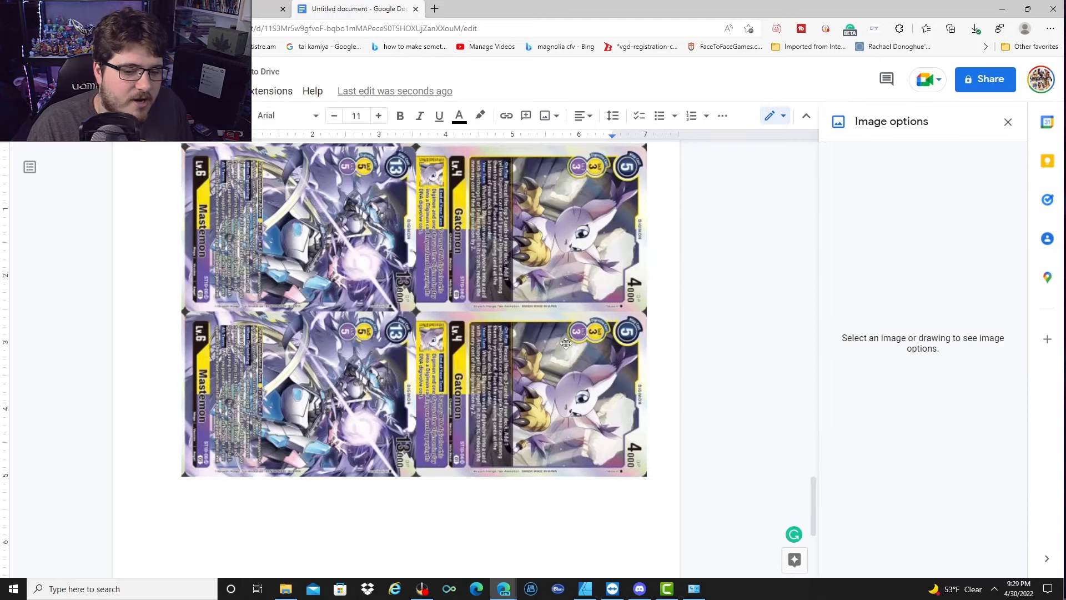
{"action": "scroll", "coordinate": [602, 377], "scroll_direction": "down", "scroll_amount": 3}
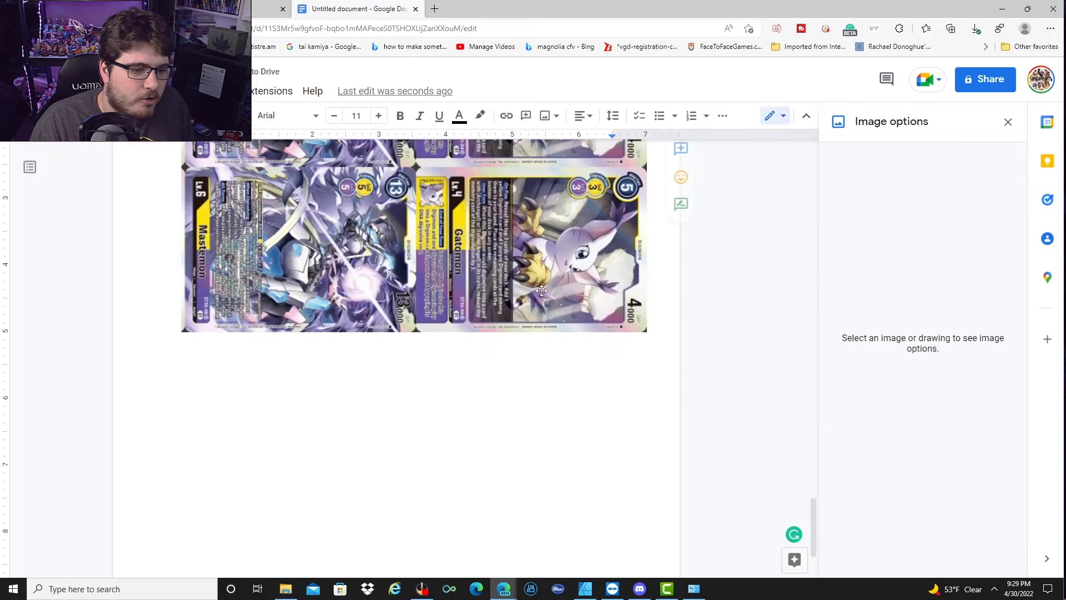
{"action": "left_click", "coordinate": [285, 589]}
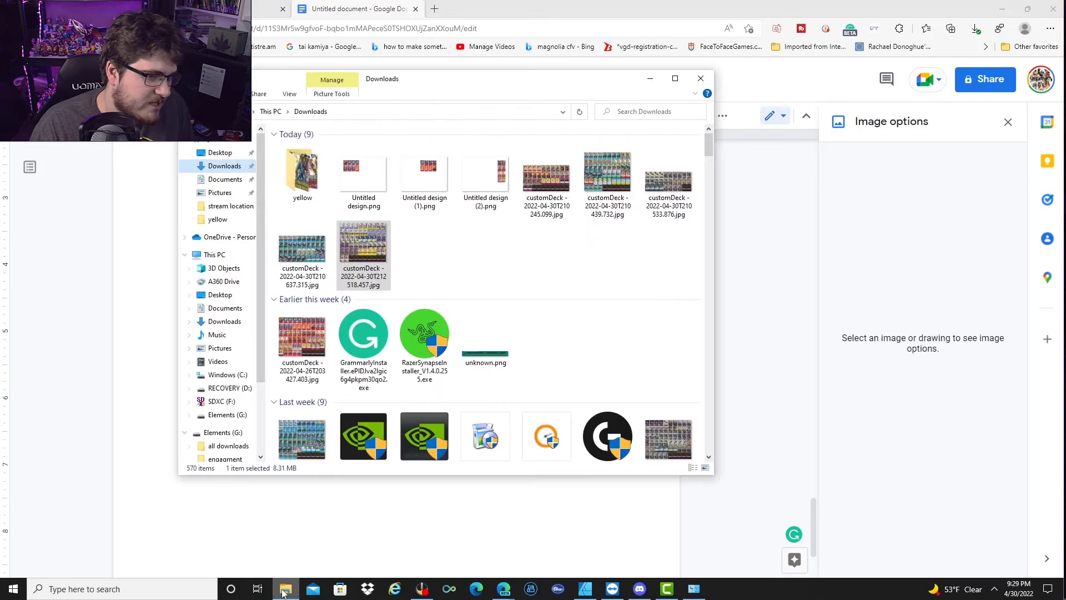
{"action": "left_click_drag", "start_coordinate": [361, 270], "coordinate": [322, 542]}
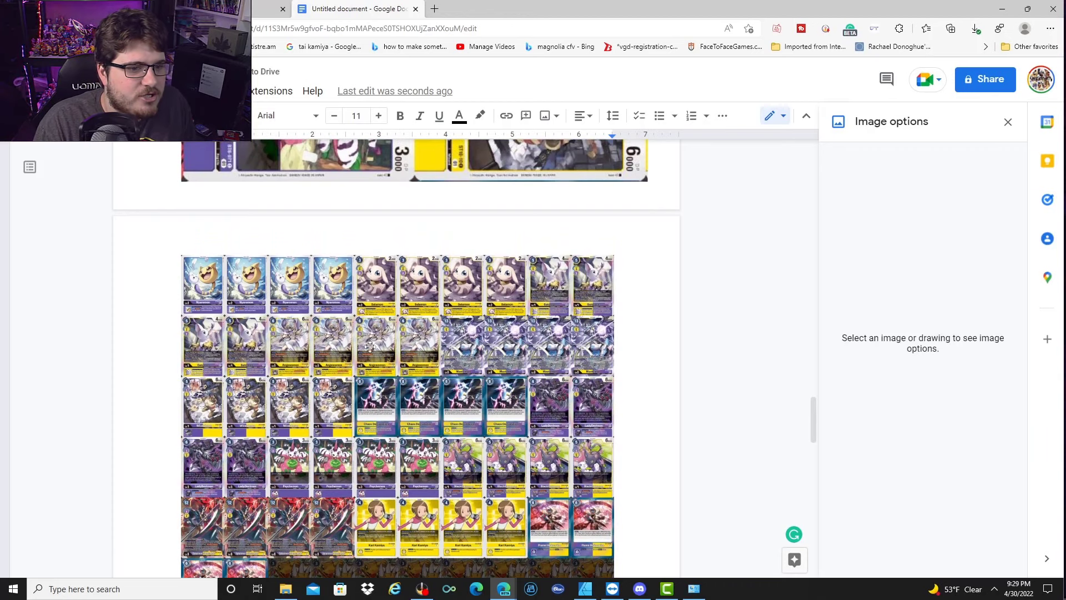
- Trim the fifth-page deck image's crop edges to frame a 2x2 four-card block, 1.29 × 1.82 in
{"action": "right_click", "coordinate": [452, 364]}
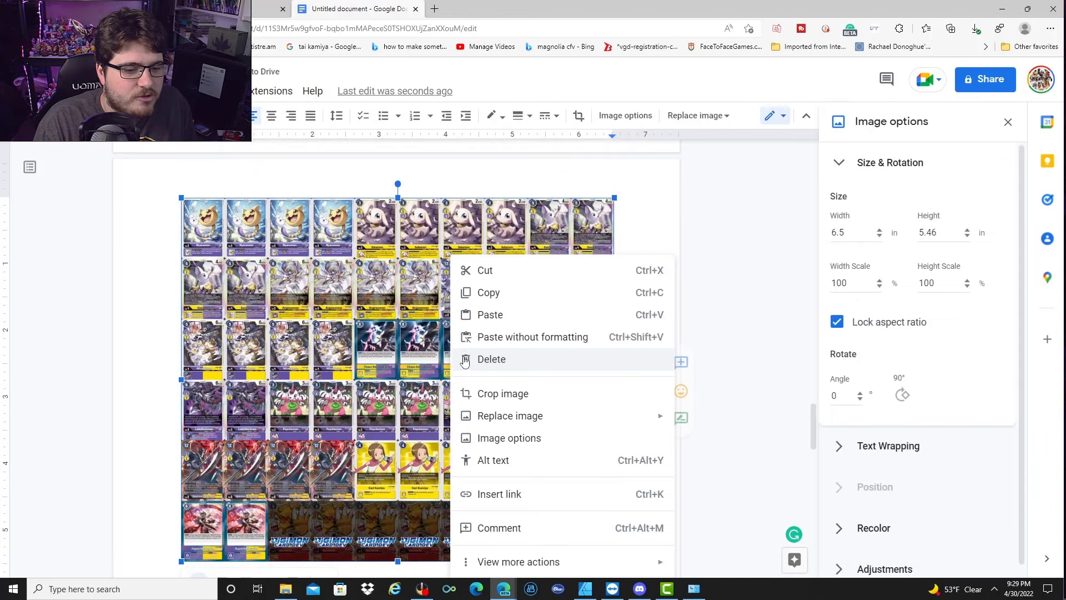
{"action": "left_click", "coordinate": [501, 395]}
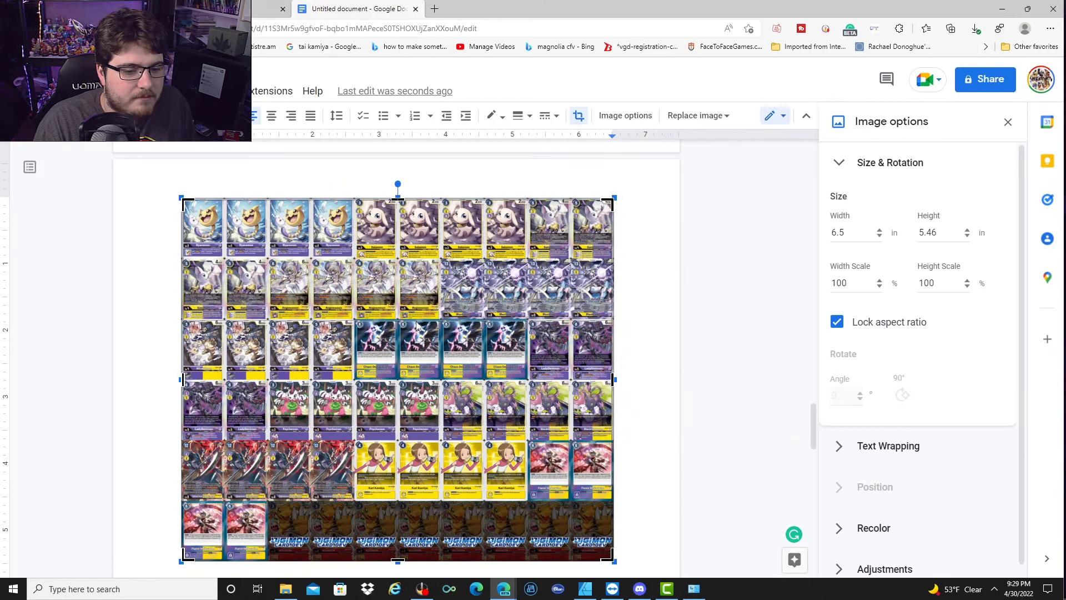
{"action": "left_click_drag", "start_coordinate": [418, 326], "coordinate": [417, 319]}
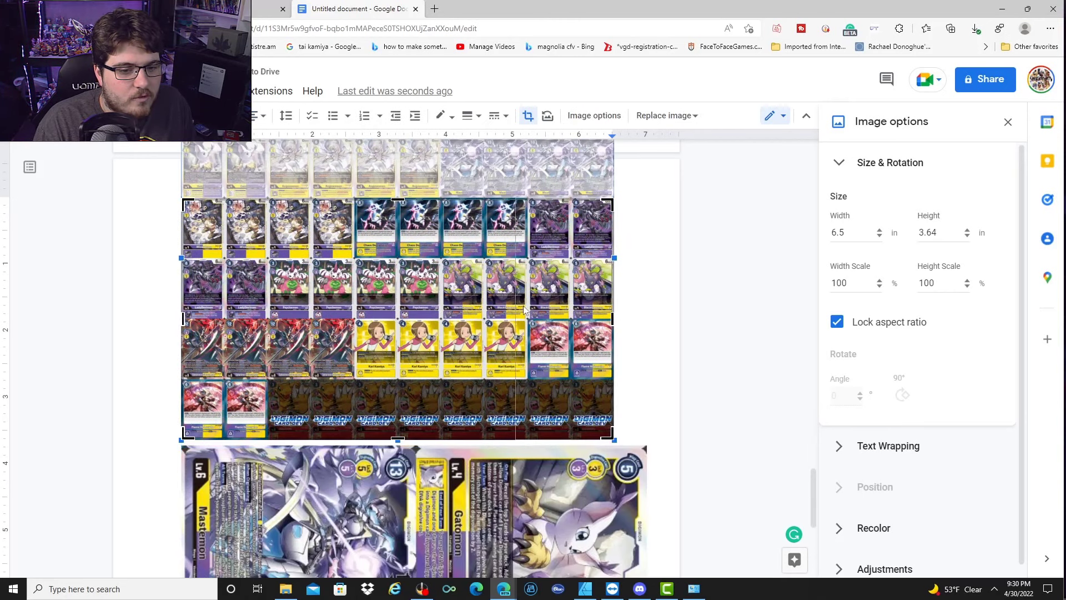
{"action": "left_click_drag", "start_coordinate": [531, 308], "coordinate": [533, 337]}
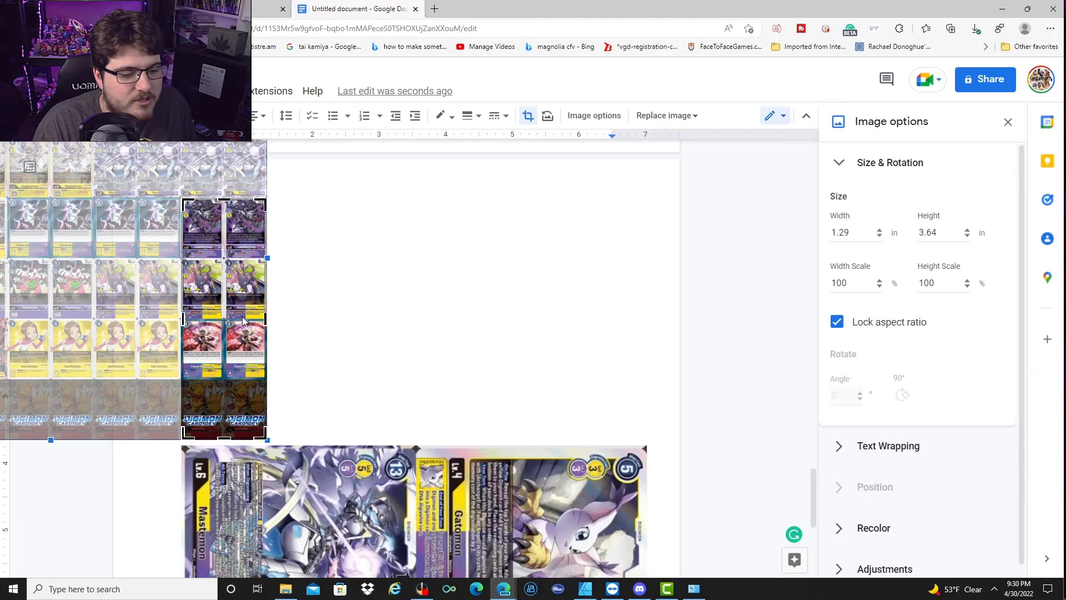
{"action": "left_click_drag", "start_coordinate": [224, 439], "coordinate": [224, 317]}
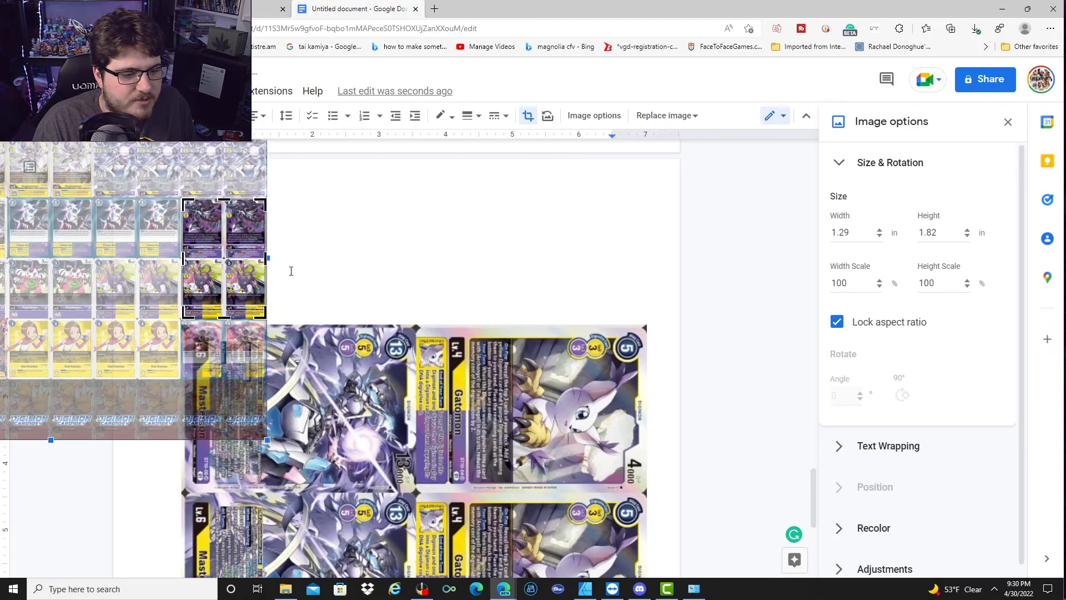
- Apply the crop, rotate the BlackGatomon–LadyDevimon block 90°, and size it to 4.93 × 6.95 in
{"action": "key", "text": "Return"}
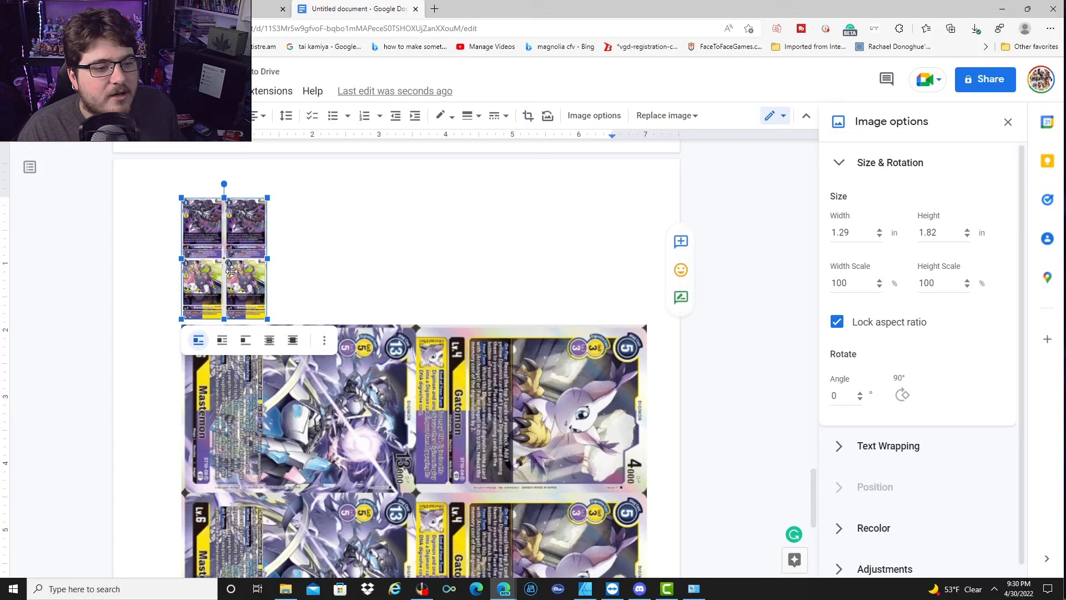
{"action": "left_click", "coordinate": [902, 395]}
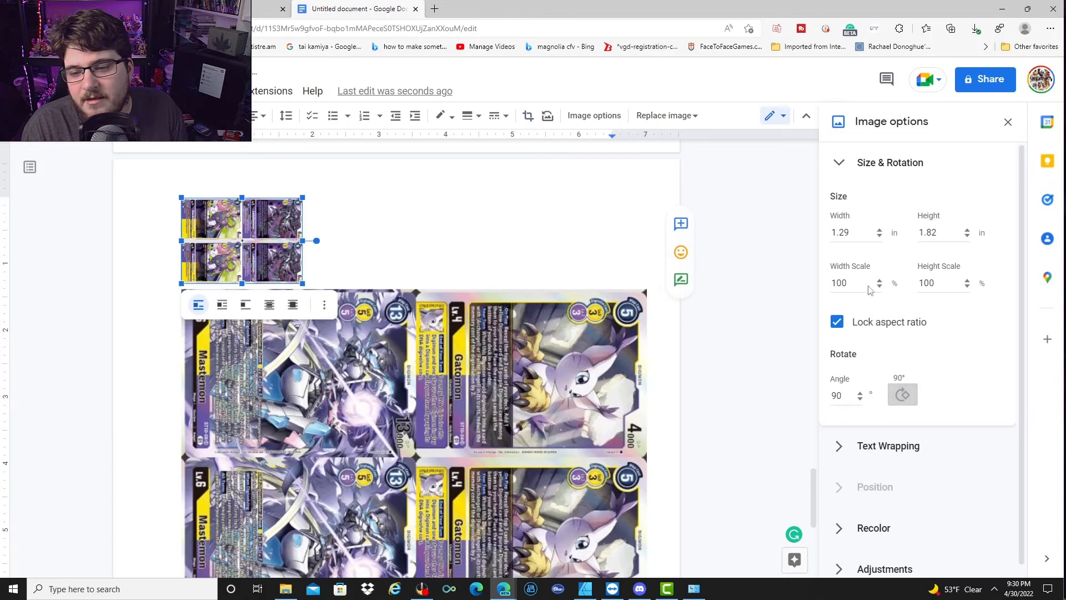
{"action": "double_click", "coordinate": [856, 236]}
{"action": "type", "text": "5"}
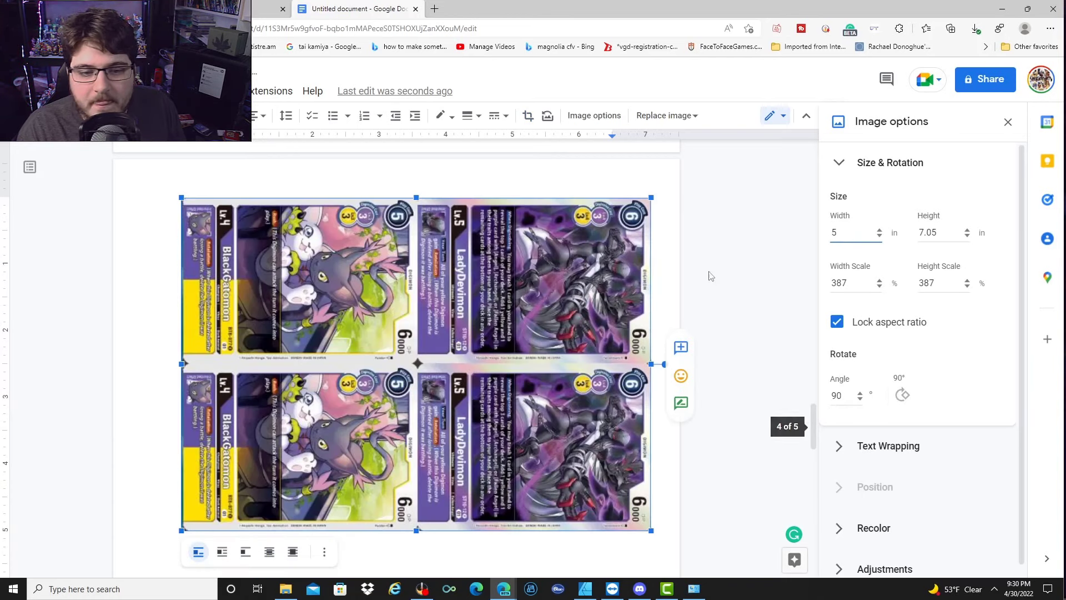
{"action": "scroll", "coordinate": [550, 376], "scroll_direction": "down", "scroll_amount": 7}
{"action": "scroll", "coordinate": [531, 400], "scroll_direction": "up", "scroll_amount": 4}
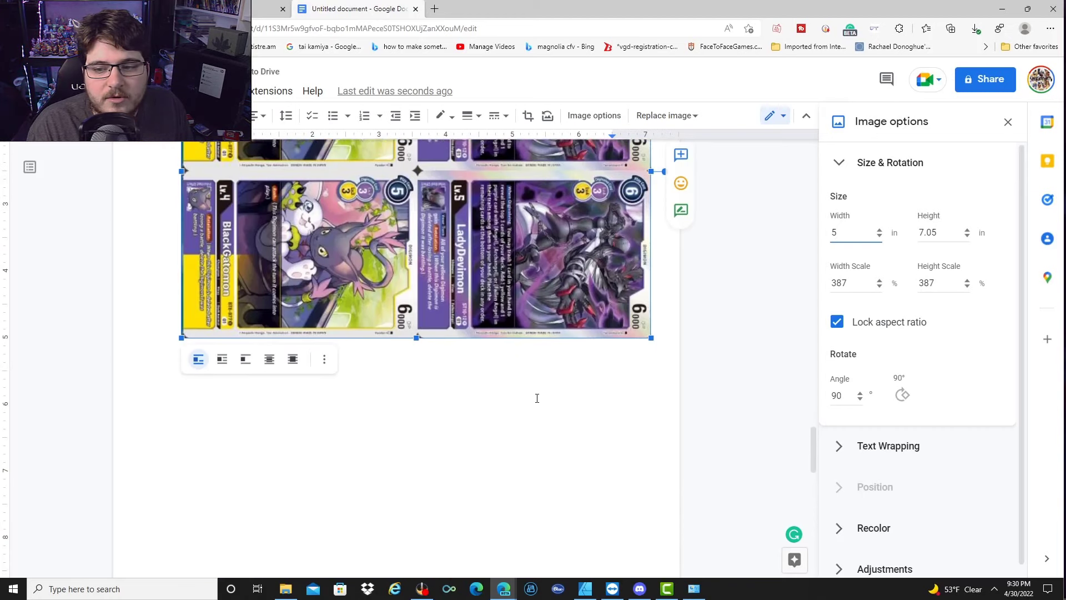
{"action": "scroll", "coordinate": [537, 398], "scroll_direction": "down", "scroll_amount": 1}
{"action": "left_click", "coordinate": [967, 237]}
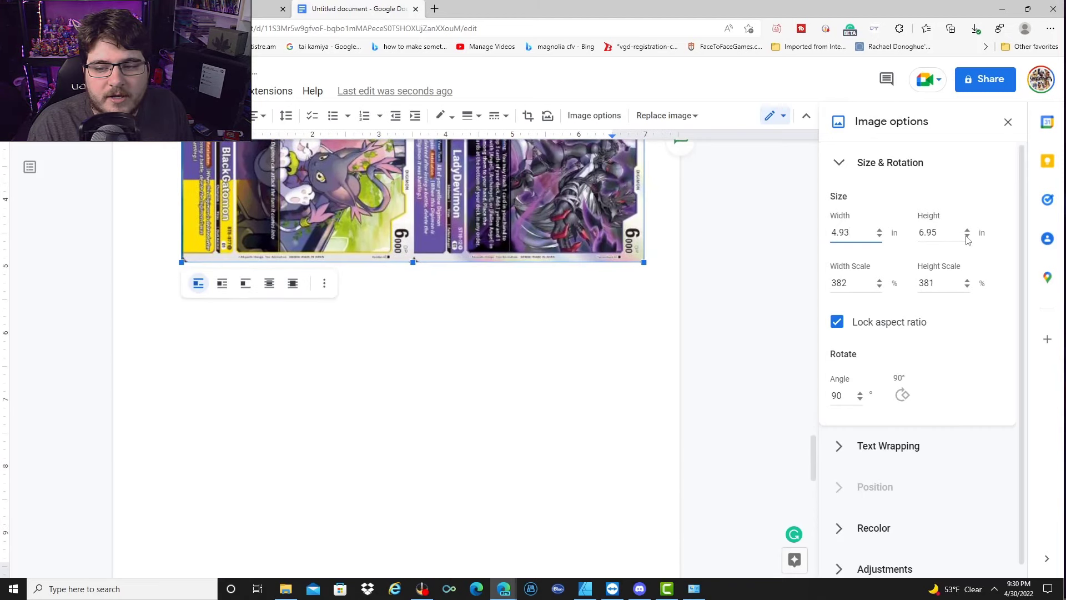
{"action": "scroll", "coordinate": [528, 361], "scroll_direction": "down", "scroll_amount": 5}
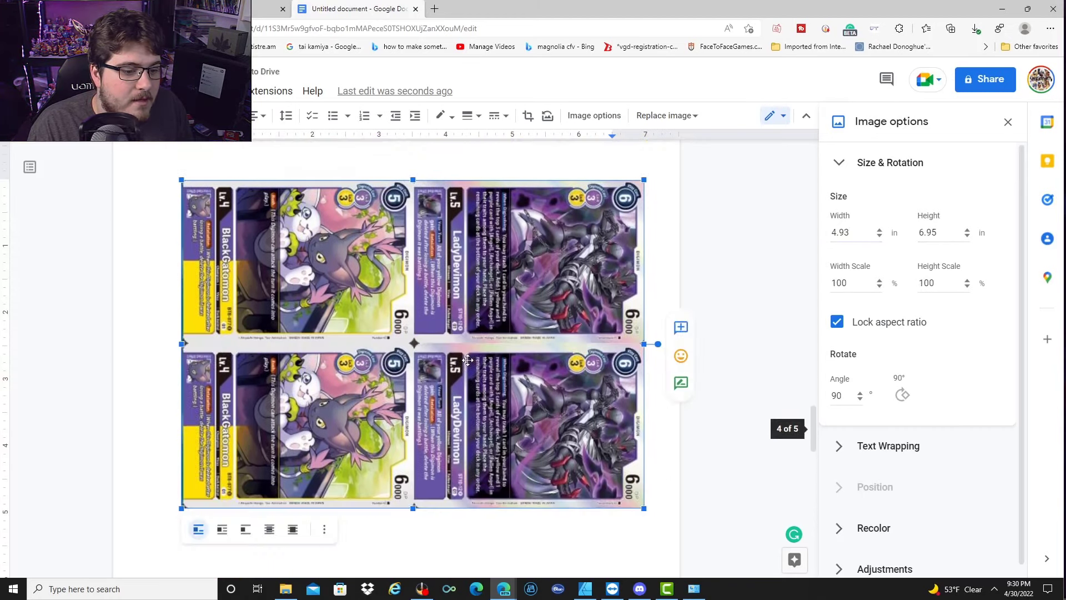
{"action": "scroll", "coordinate": [457, 380], "scroll_direction": "down", "scroll_amount": 5}
{"action": "scroll", "coordinate": [457, 380], "scroll_direction": "down", "scroll_amount": 2}
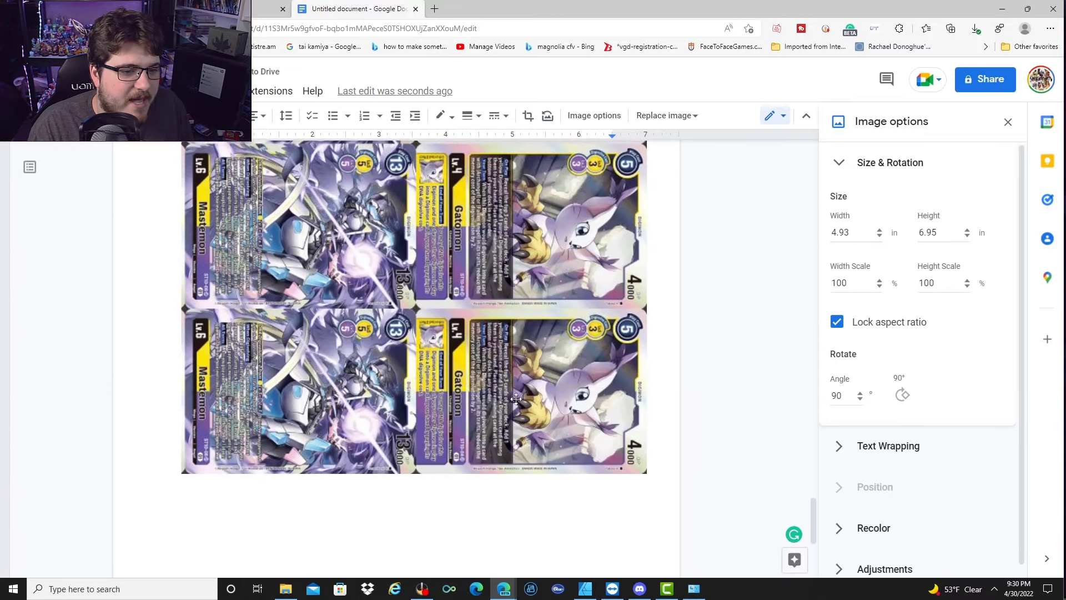
{"action": "scroll", "coordinate": [416, 356], "scroll_direction": "down", "scroll_amount": 4}
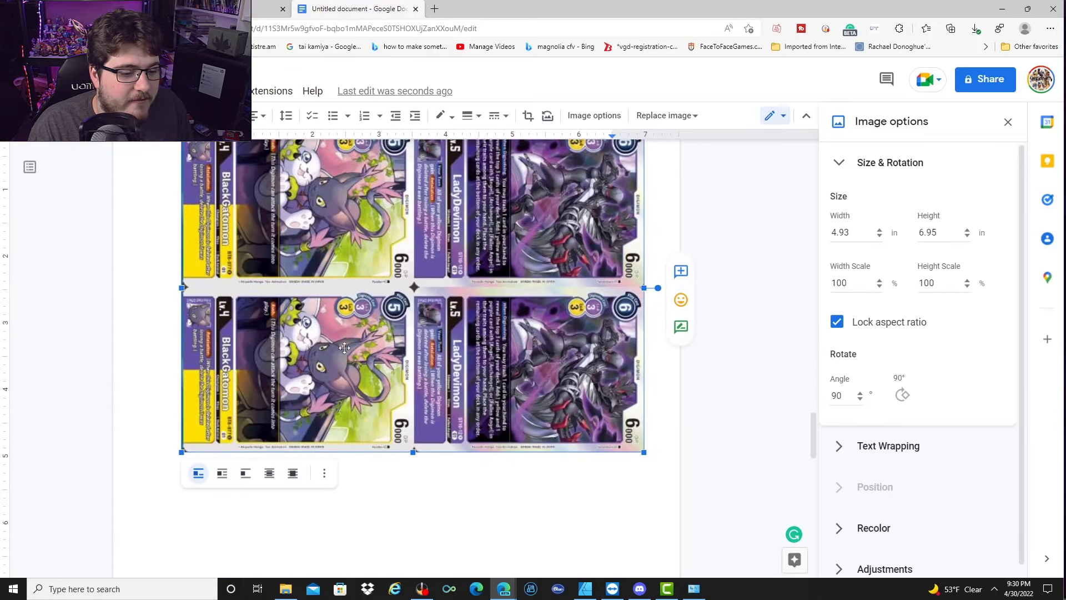
{"action": "scroll", "coordinate": [383, 377], "scroll_direction": "down", "scroll_amount": 5}
- Close the Image options sidebar and scroll through all five pages of rotated card blocks
{"action": "scroll", "coordinate": [389, 360], "scroll_direction": "up", "scroll_amount": 6}
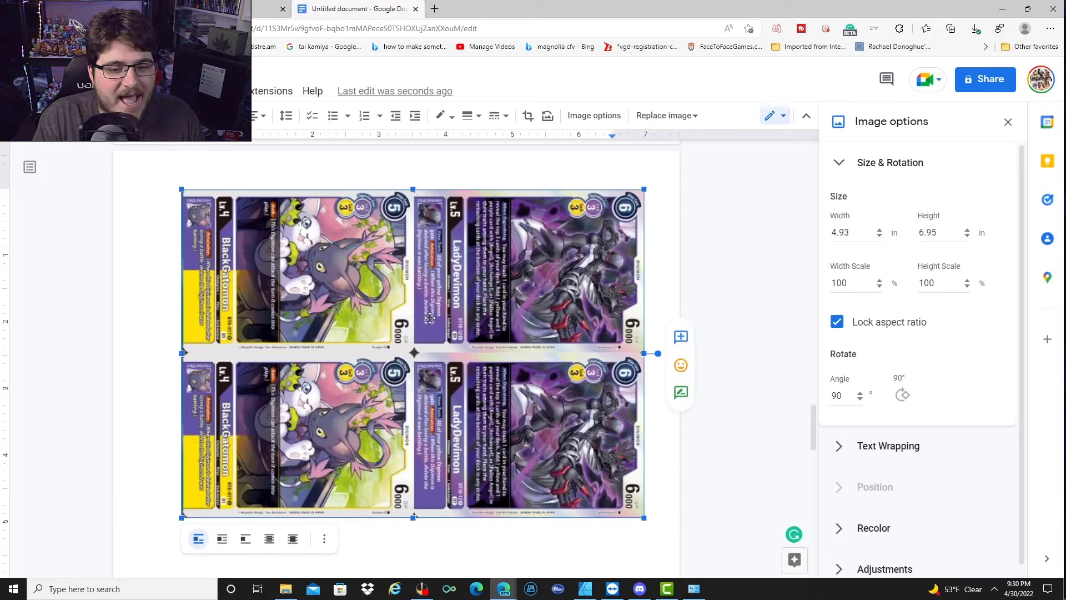
{"action": "scroll", "coordinate": [733, 273], "scroll_direction": "down", "scroll_amount": 5}
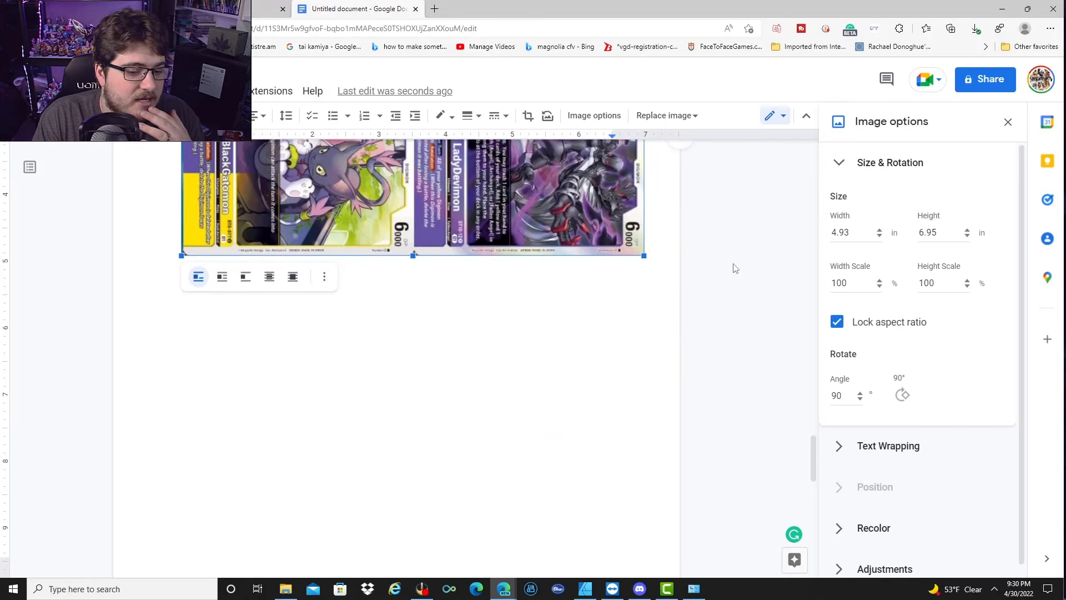
{"action": "scroll", "coordinate": [722, 289], "scroll_direction": "up", "scroll_amount": 8}
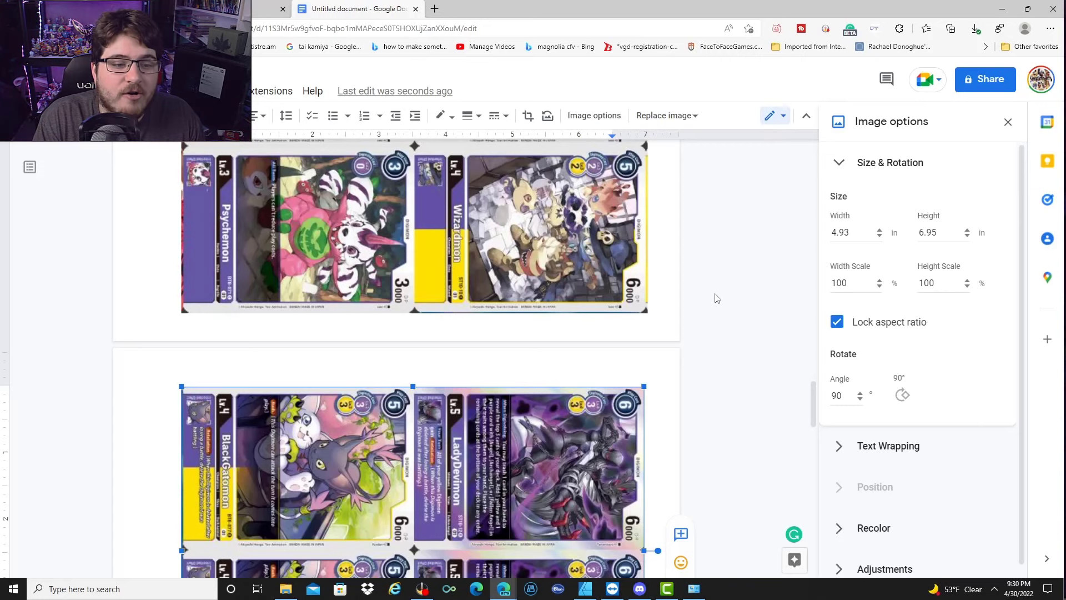
{"action": "scroll", "coordinate": [716, 298], "scroll_direction": "up", "scroll_amount": 3}
{"action": "scroll", "coordinate": [717, 297], "scroll_direction": "up", "scroll_amount": 12}
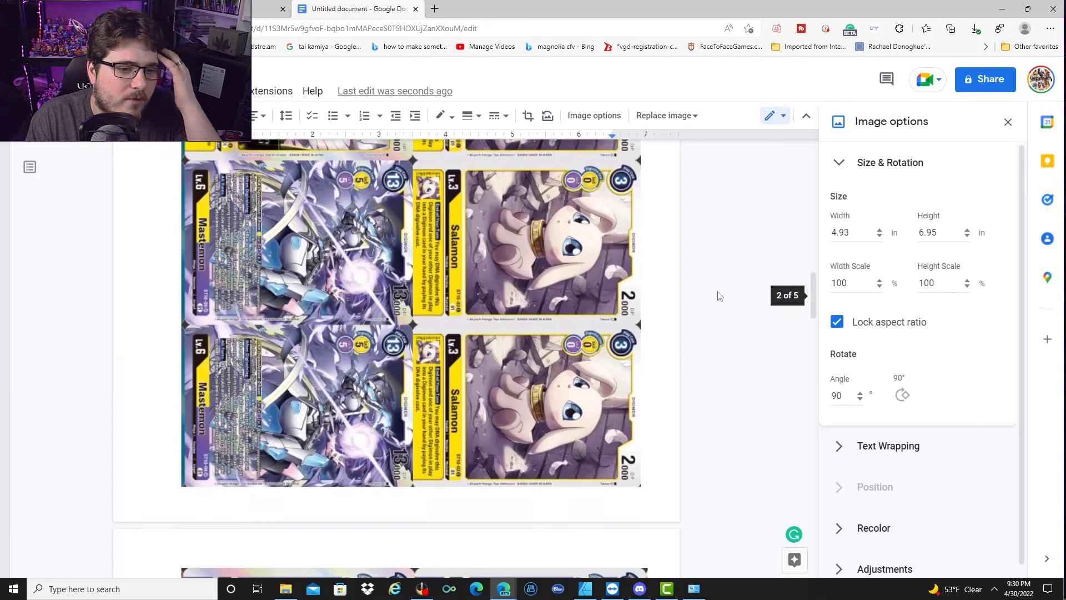
{"action": "scroll", "coordinate": [718, 296], "scroll_direction": "up", "scroll_amount": 10}
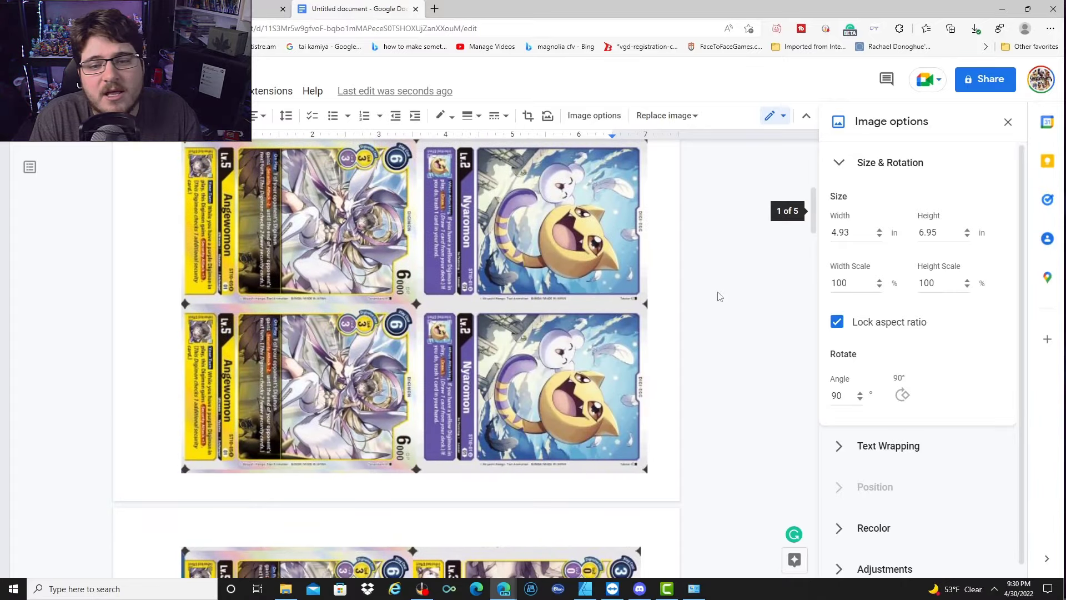
{"action": "left_click", "coordinate": [1008, 122]}
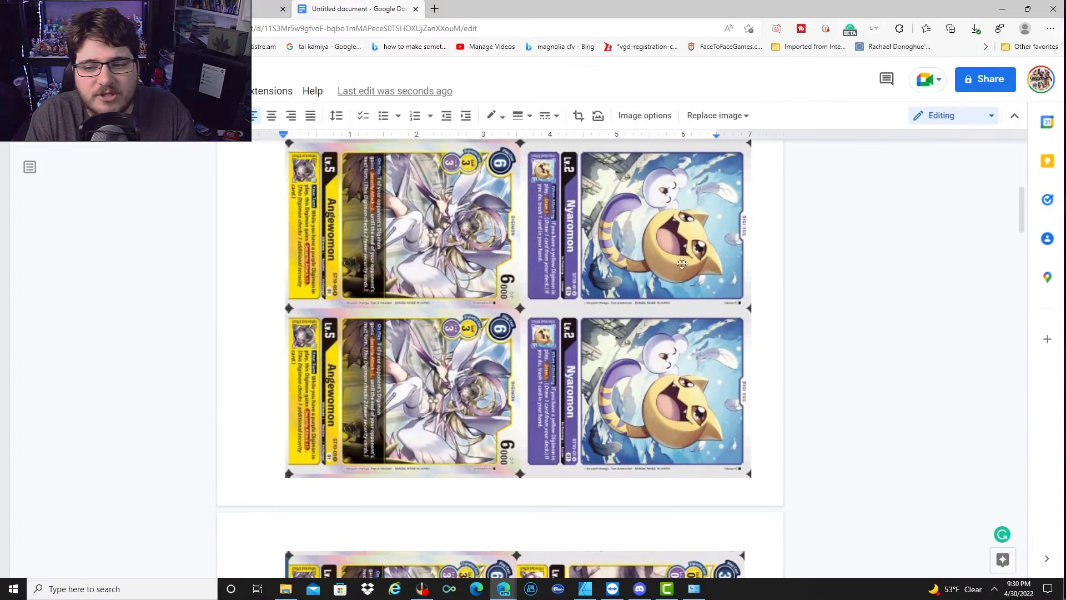
{"action": "scroll", "coordinate": [674, 290], "scroll_direction": "down", "scroll_amount": 4}
{"action": "scroll", "coordinate": [674, 290], "scroll_direction": "down", "scroll_amount": 20}
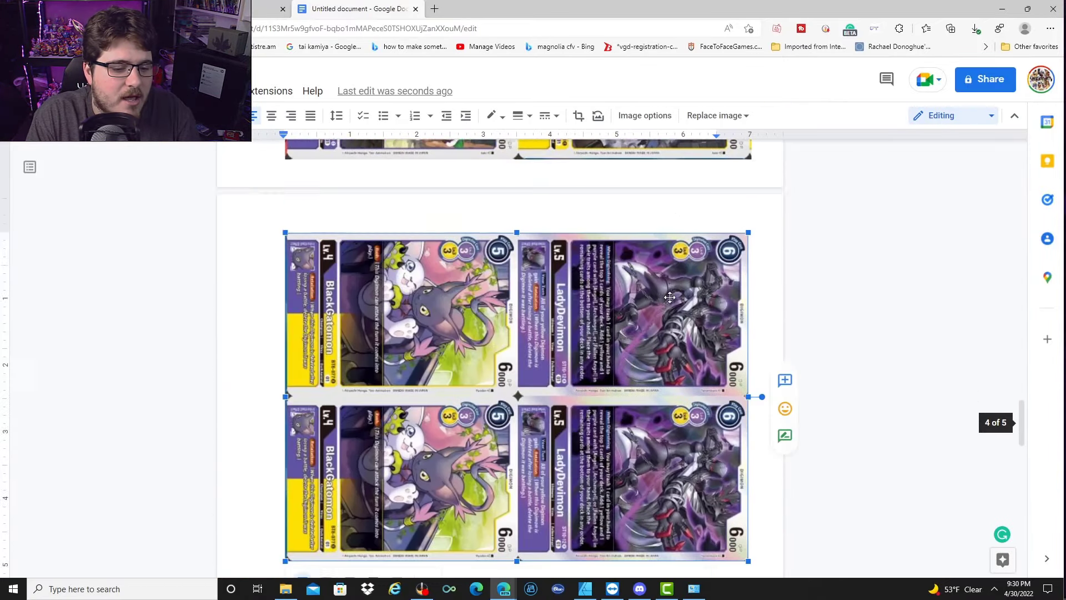
{"action": "scroll", "coordinate": [682, 308], "scroll_direction": "up", "scroll_amount": 10}
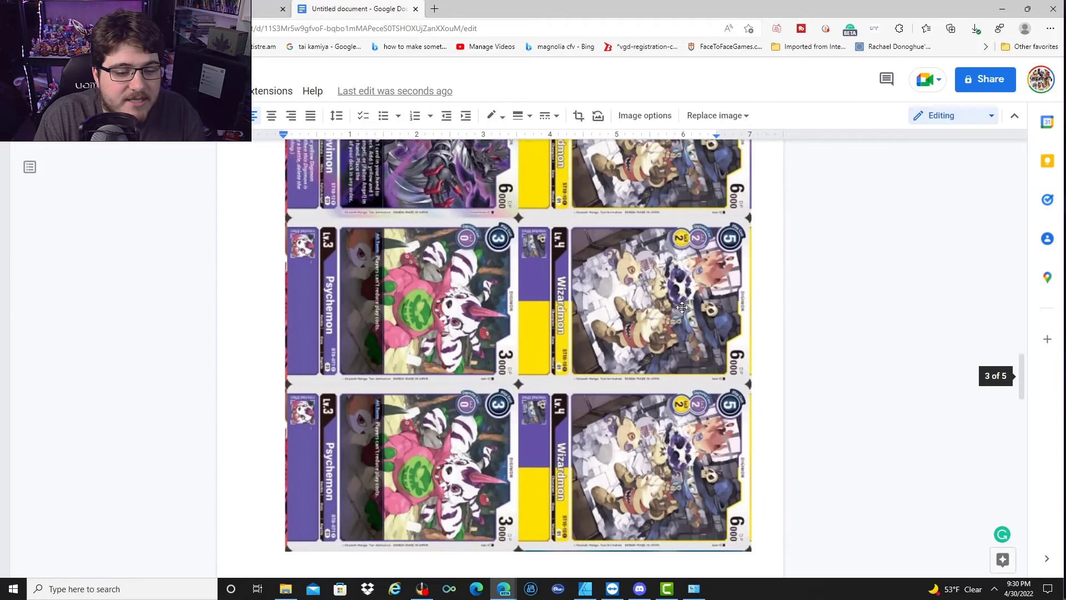
{"action": "scroll", "coordinate": [682, 308], "scroll_direction": "up", "scroll_amount": 5}
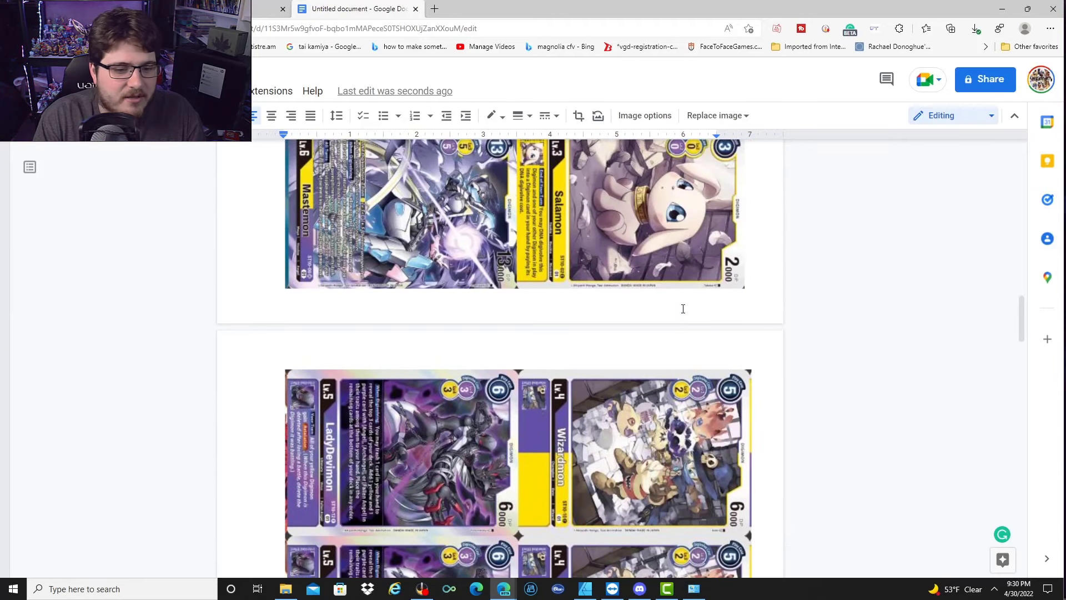